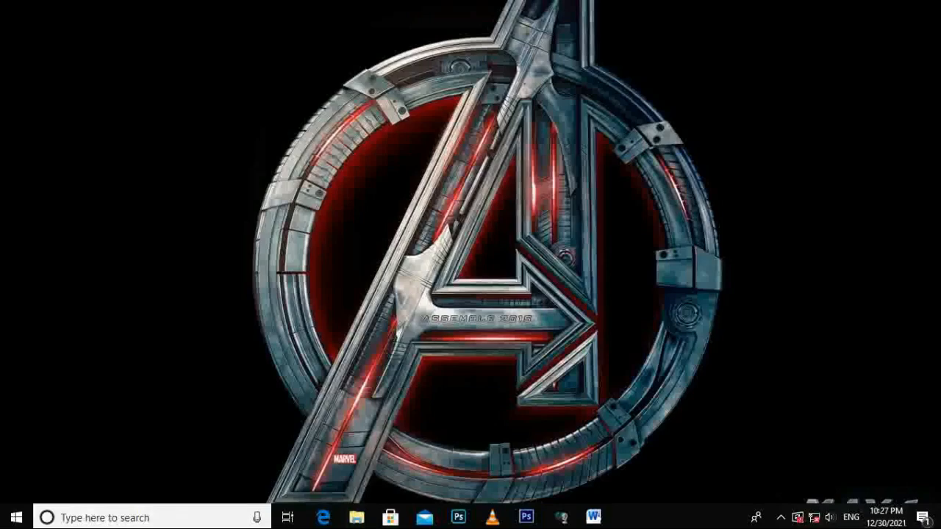
- Search Windows for "microsoft word", launch Microsoft Word 2010 and close its blank document
left_click(147, 518)
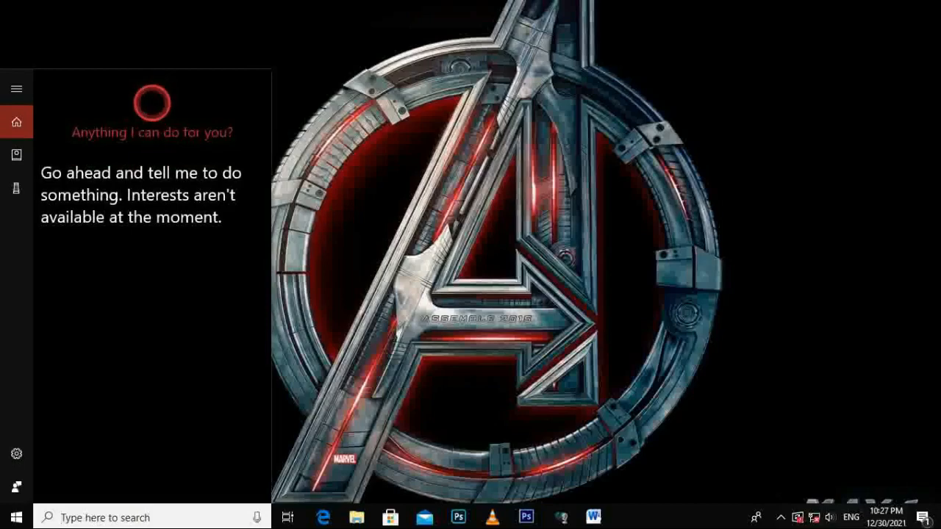
type("microso")
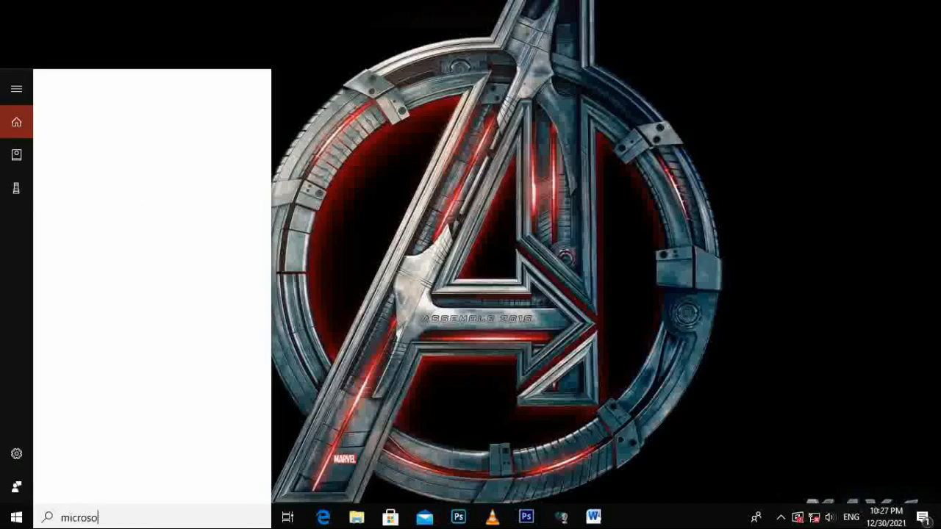
type("ft")
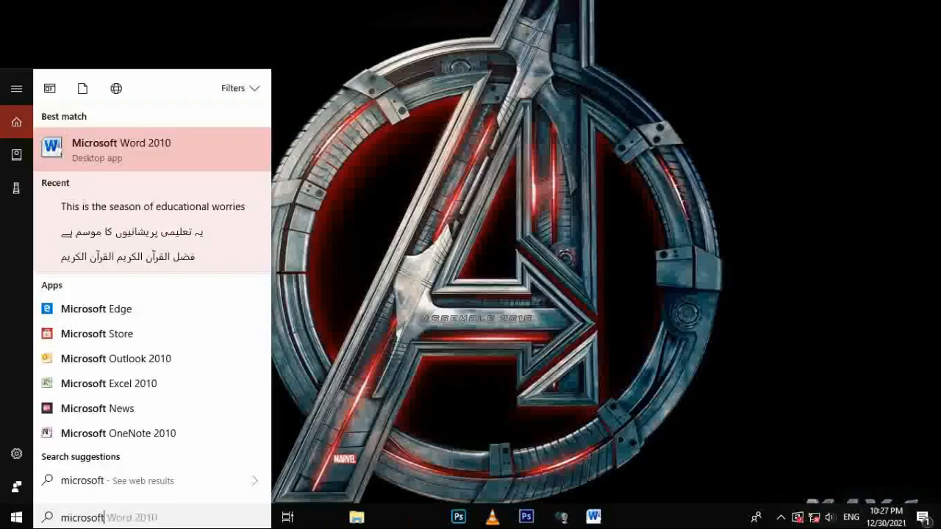
type(" word")
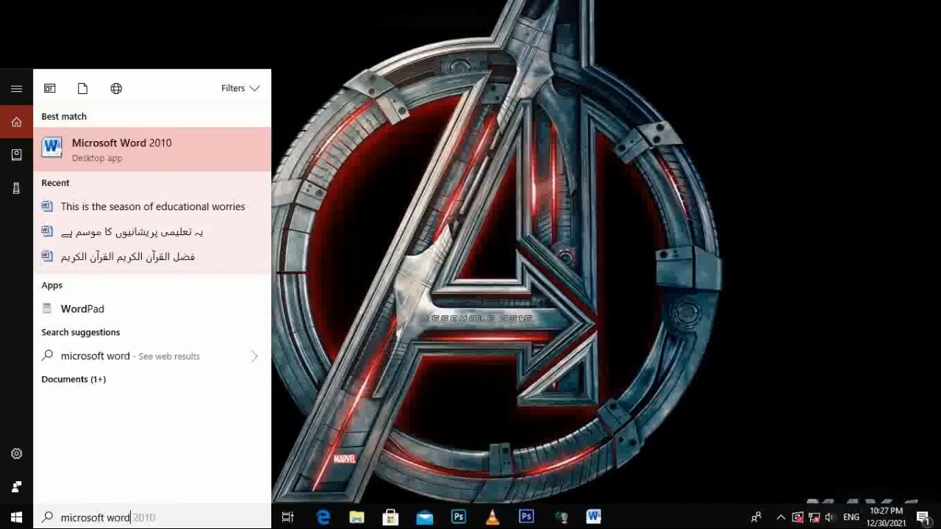
key("Return")
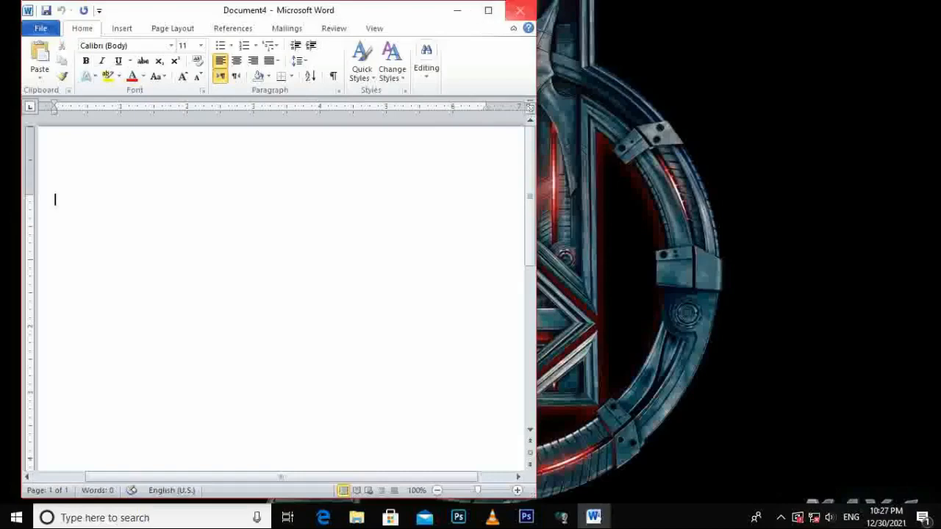
left_click(520, 11)
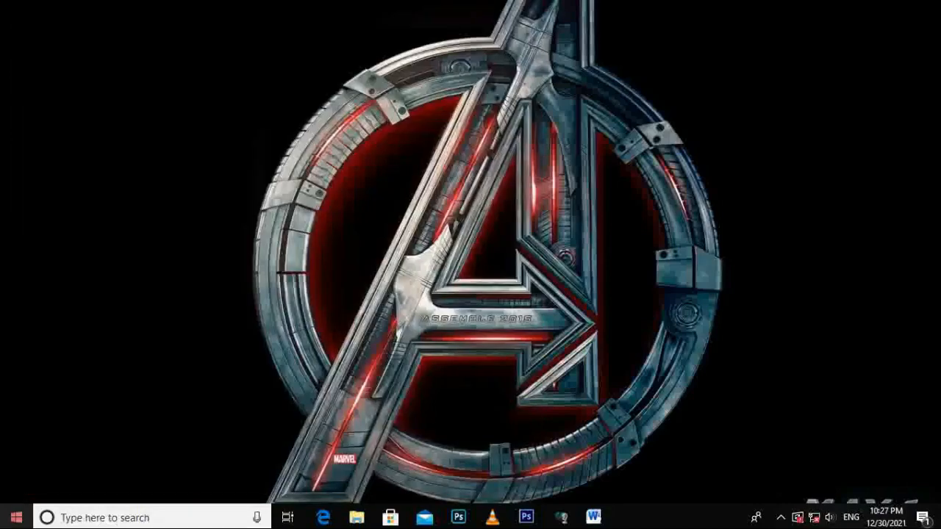
- Launch Microsoft Word 2010 from the Microsoft Office folder of the installed programs and close its blank document
left_click(16, 517)
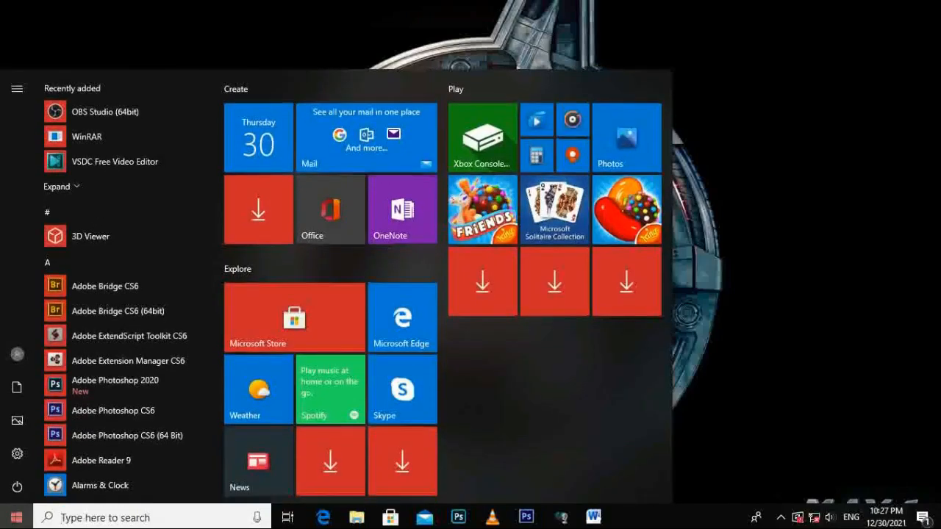
scroll(125, 309, "down", 8)
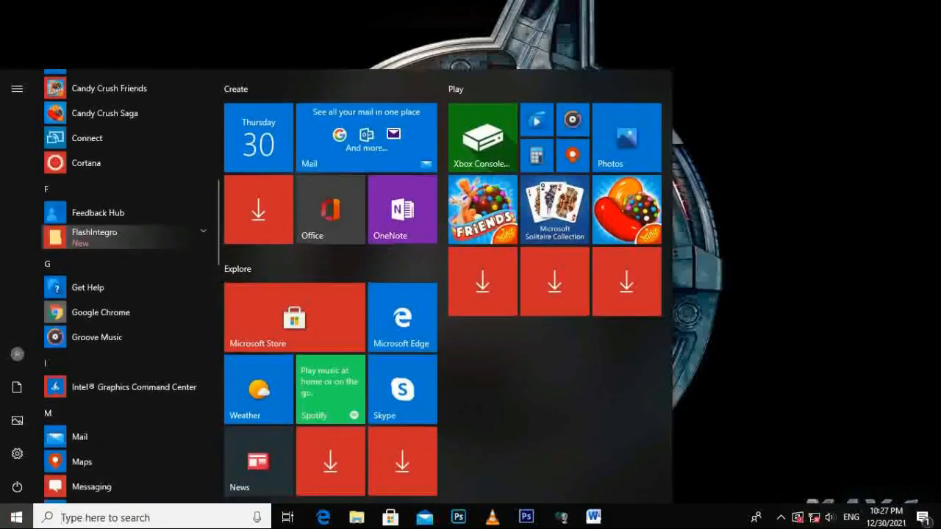
scroll(125, 309, "down", 3)
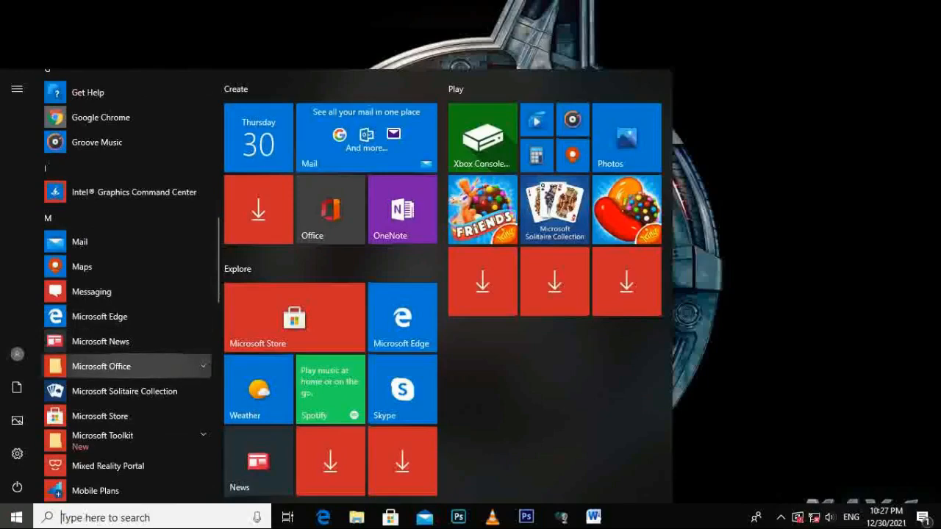
left_click(125, 366)
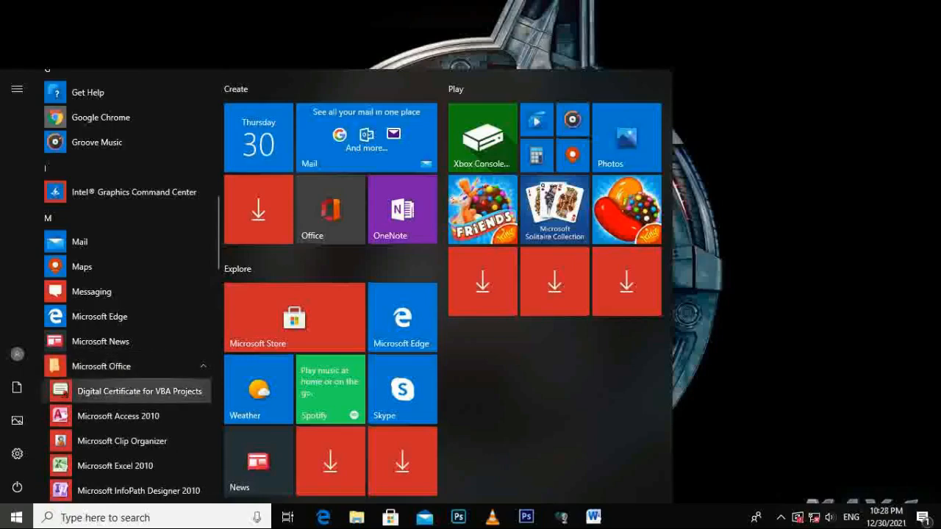
scroll(158, 368, "down", 3)
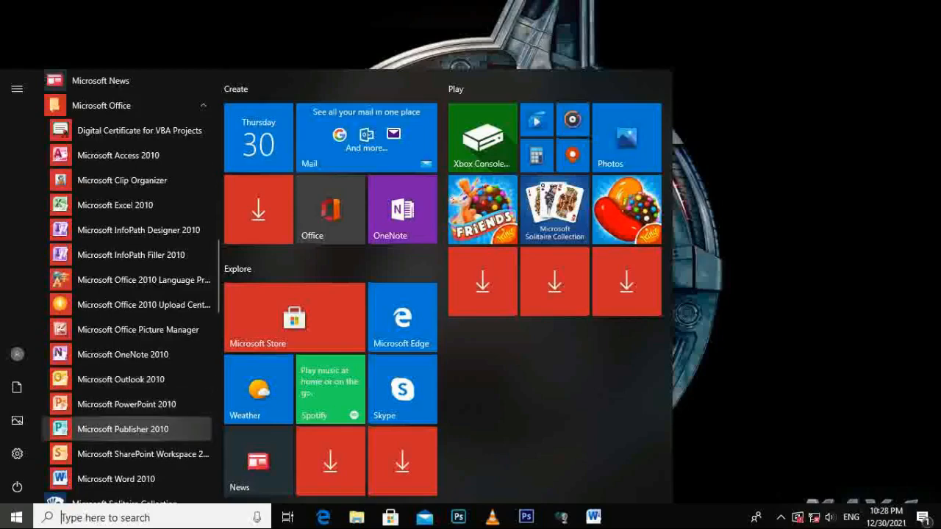
scroll(125, 449, "down", 2)
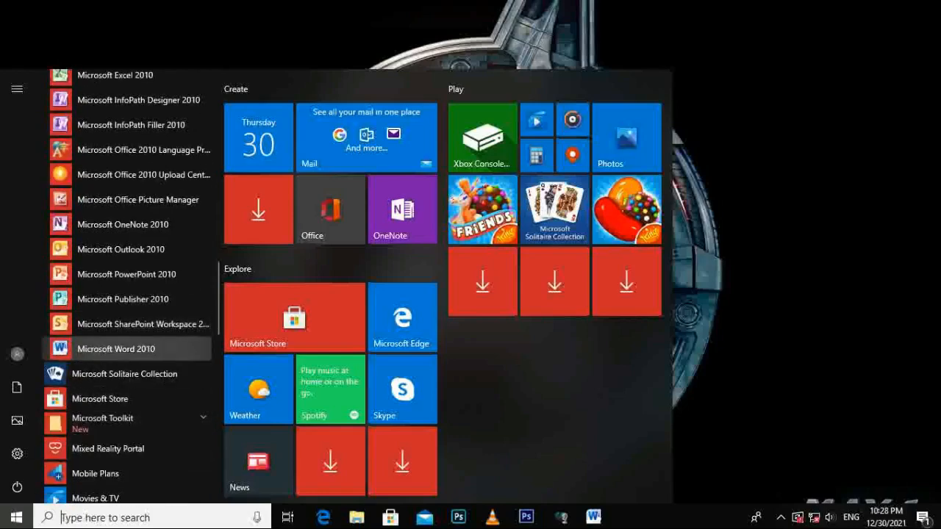
left_click(147, 351)
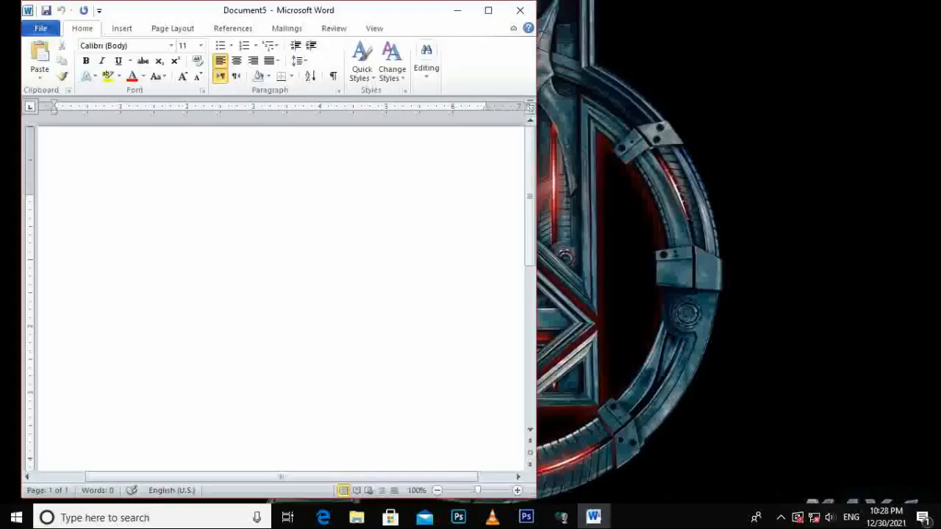
left_click(520, 10)
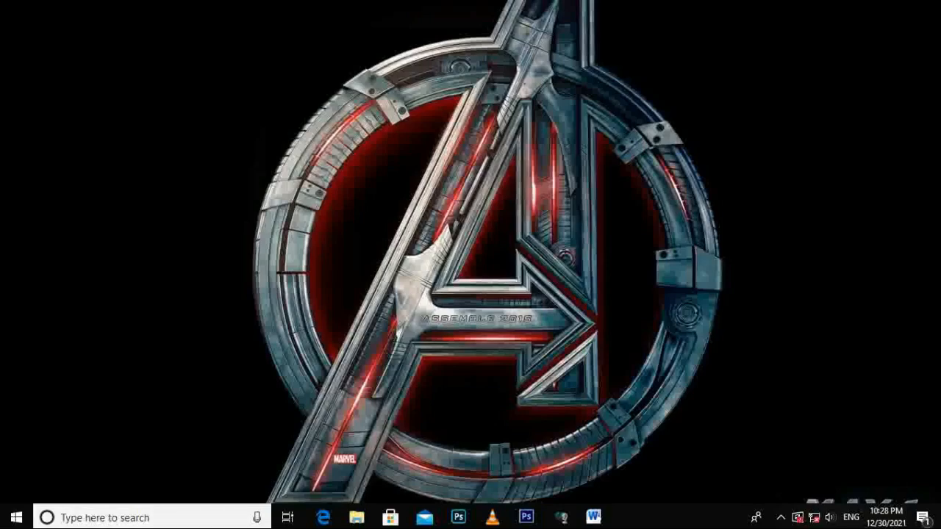
- Launch Microsoft Word through the Windows Run dialog and maximize its window
key("super+r")
key("Return")
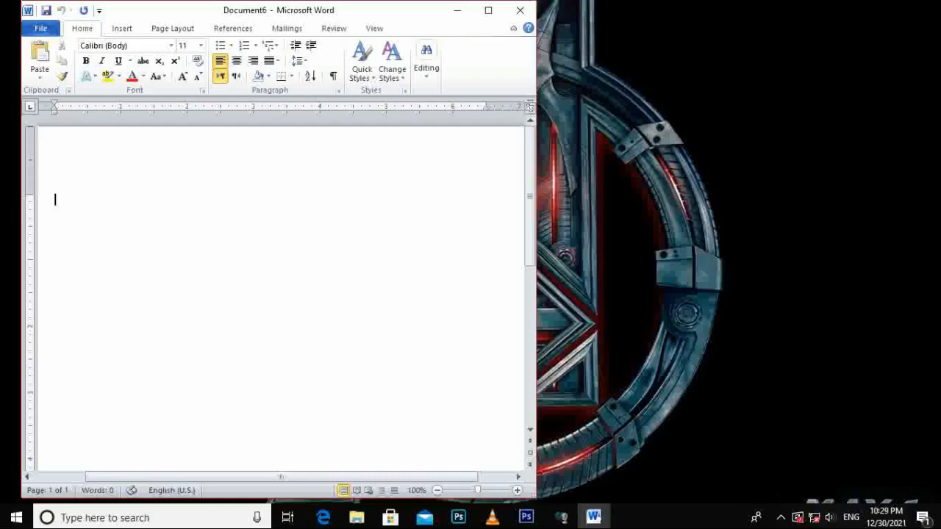
left_click(488, 10)
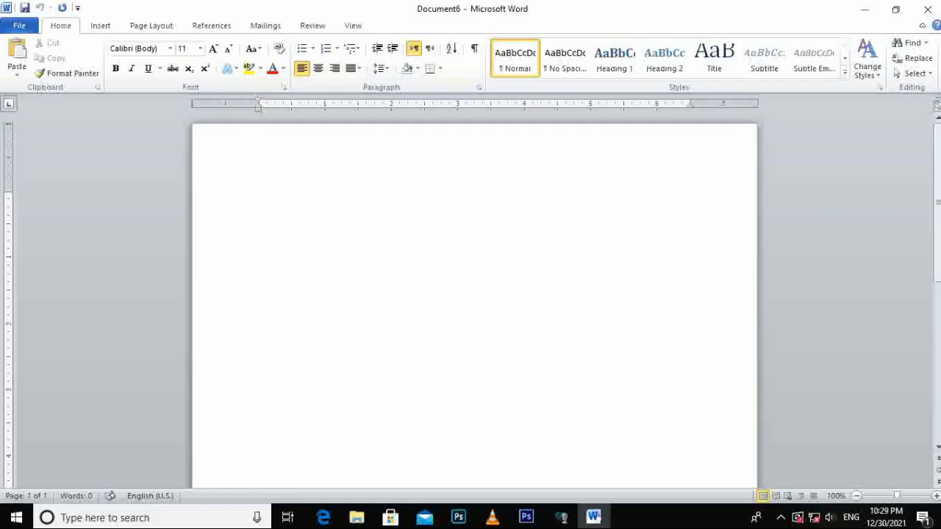
- Generate five paragraphs of three-sentence sample text in the blank document with =rand(5,3)
type("=rand(")
type("5")
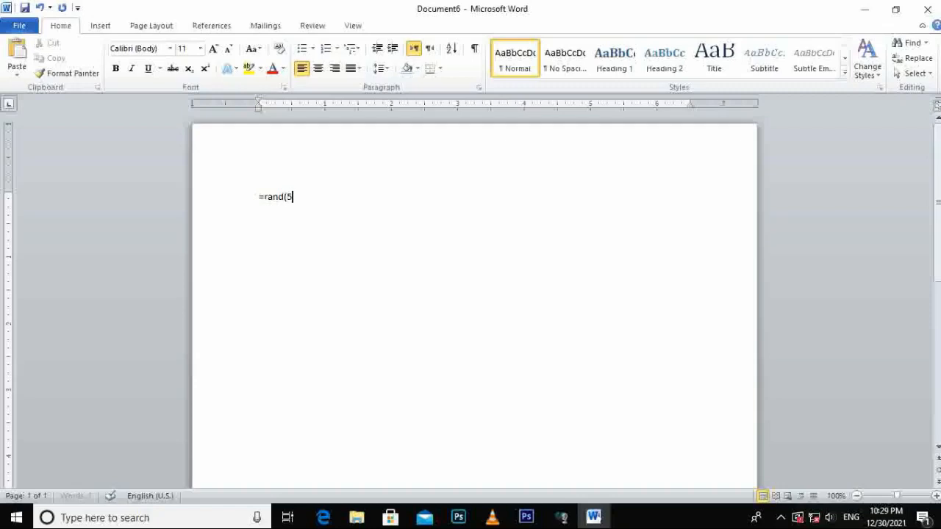
type(",")
type("3)")
key("Return")
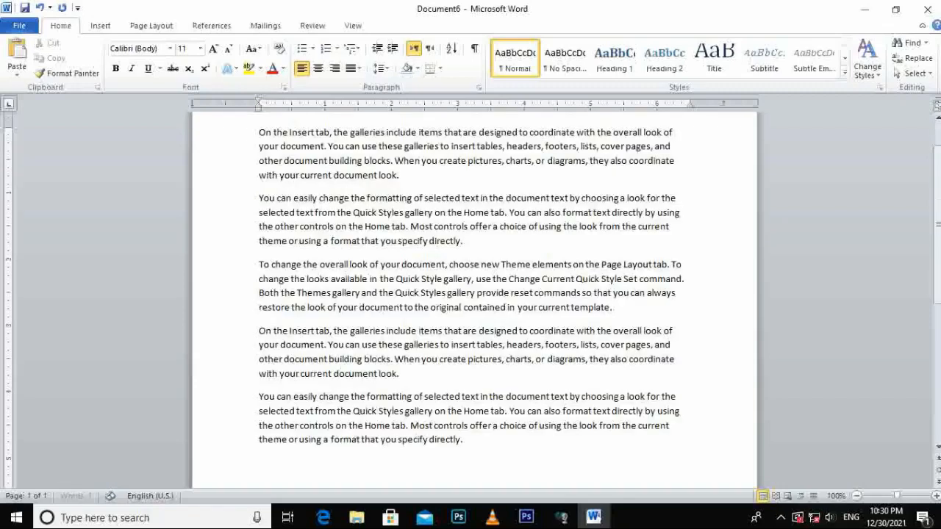
scroll(474, 305, "down", 2)
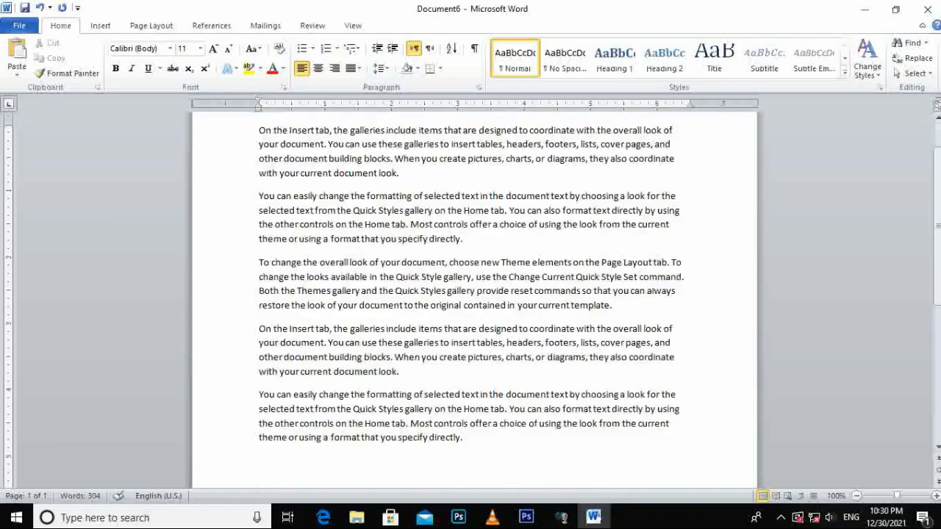
scroll(474, 305, "up", 2)
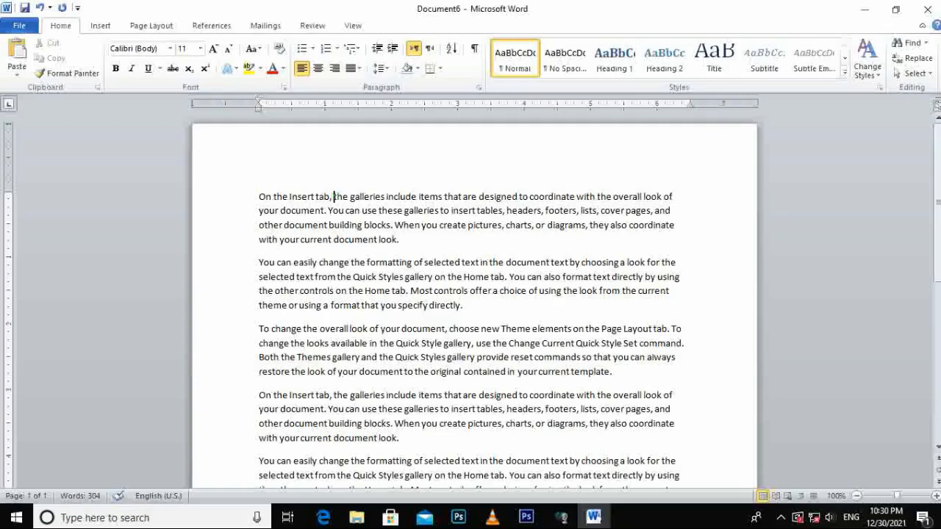
- Select "the galleries include" in the first line word by word and clear the selection
key("ctrl+shift+Right")
key("ctrl+shift+Right")
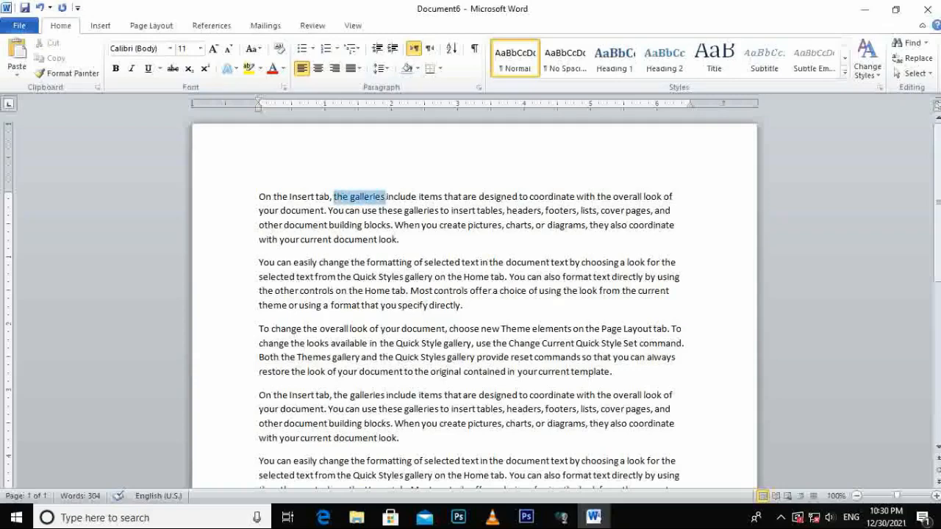
key("ctrl+shift+Right")
left_click(373, 197)
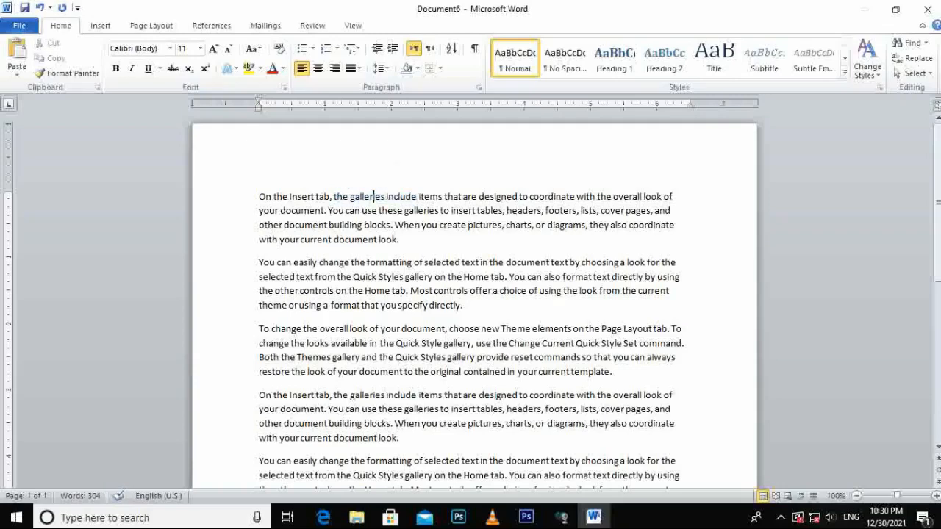
- Select "On the Insert tab," backwards to the start of the first paragraph and clear the selection
key("ctrl+Left")
key("ctrl+Left")
key("ctrl+shift+Left")
key("ctrl+shift+Left")
left_click_drag(291, 198, 262, 197)
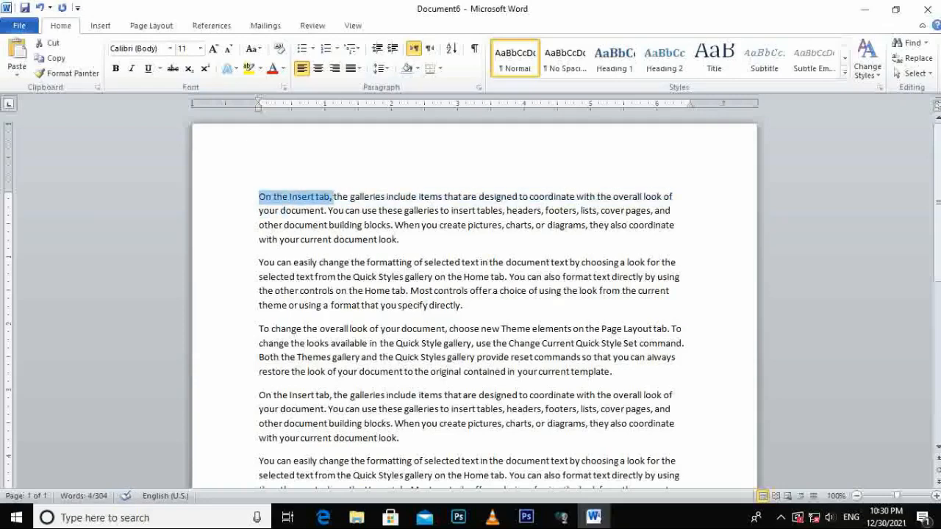
left_click(333, 211)
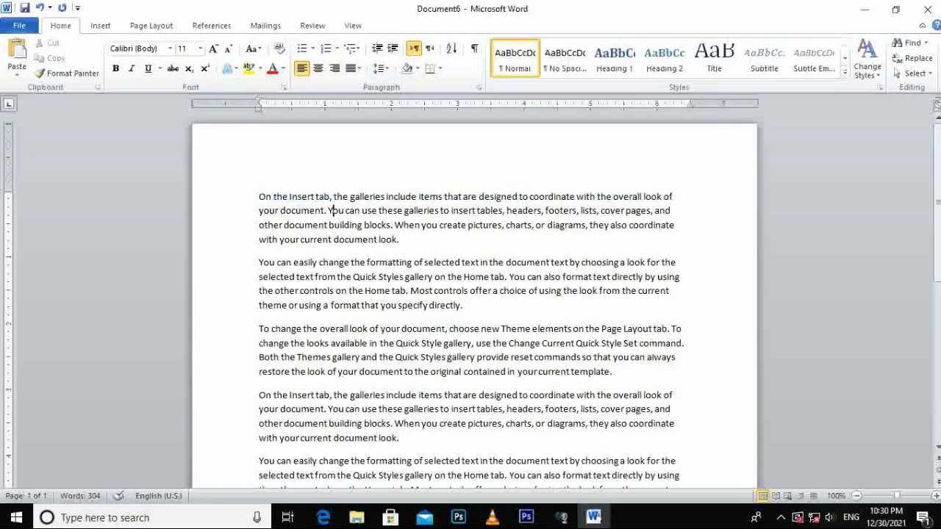
- Select the entire first paragraph from its first to its last character and clear the selection
left_click(260, 197)
left_click_drag(260, 197, 405, 246)
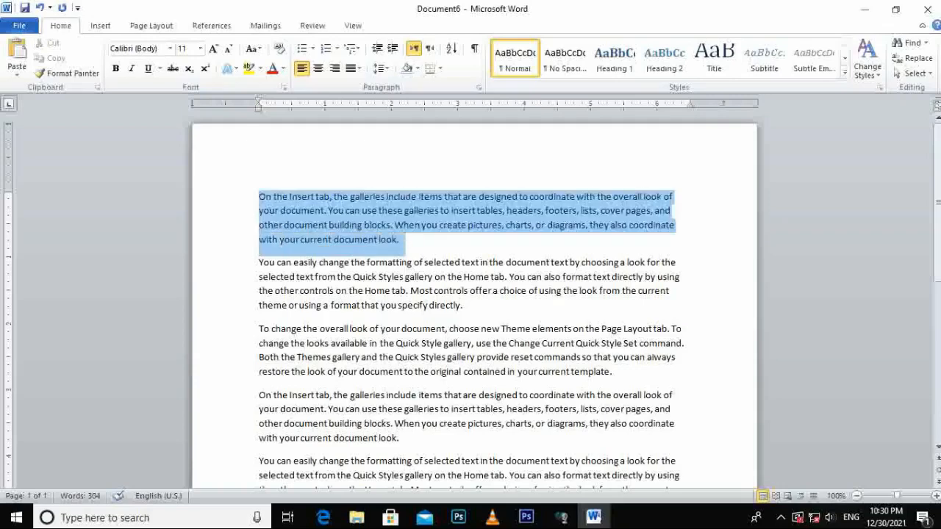
left_click(355, 211)
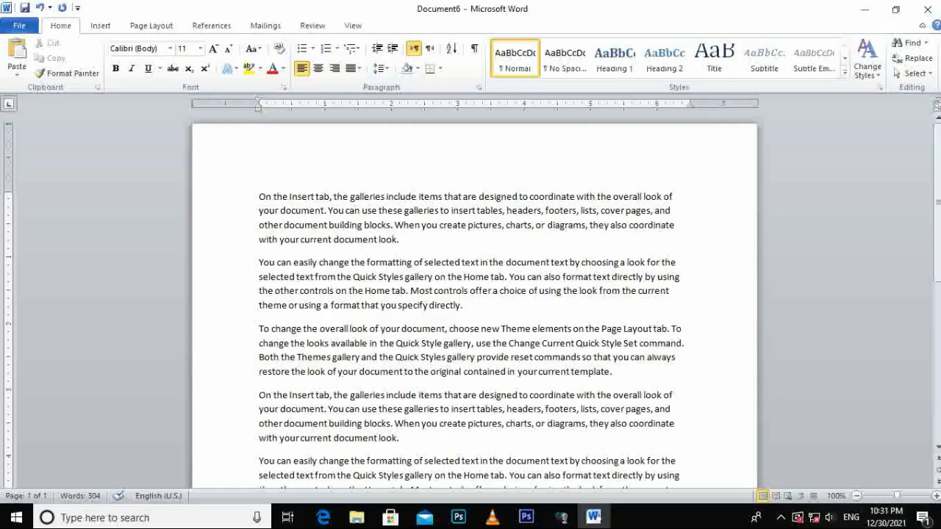
- Select the whole first line and the single word "building" in turn, clearing the selection at the end
left_click(222, 197)
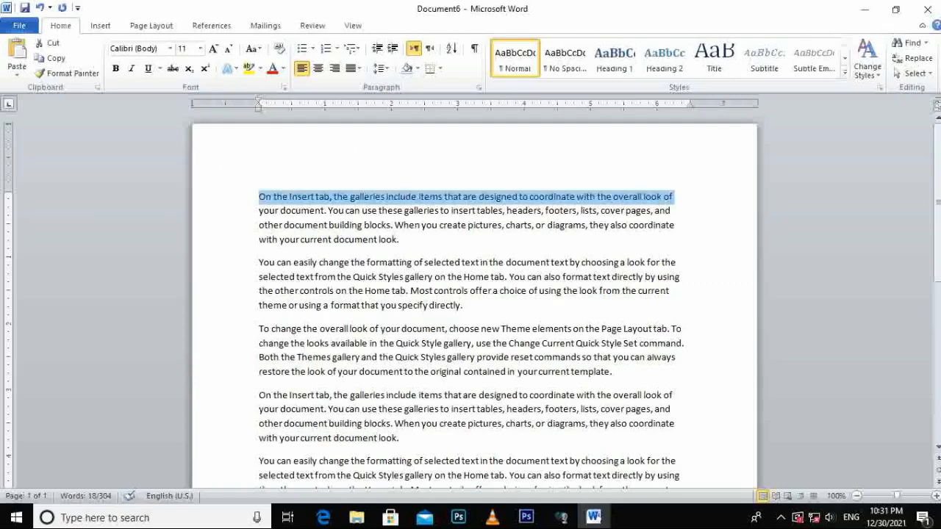
double_click(346, 225)
left_click(350, 240)
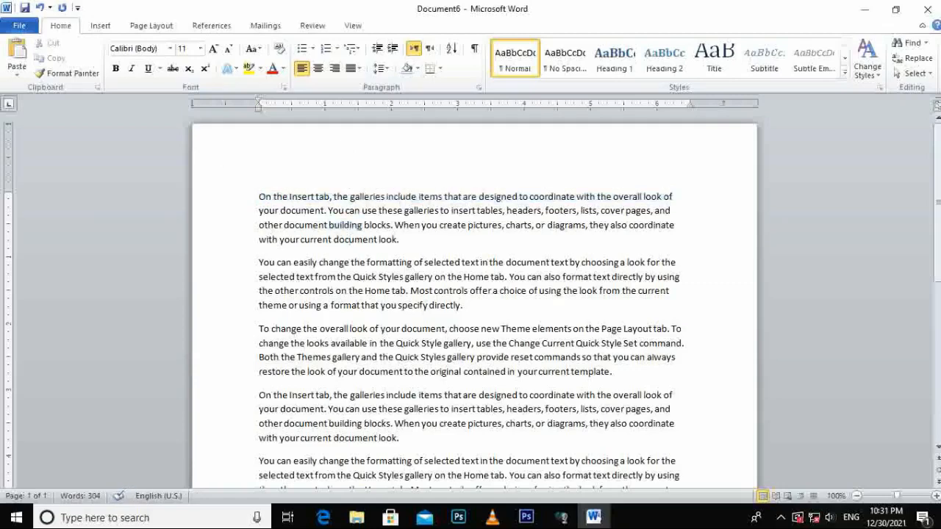
- Extend a selection character by character from the document's start through "On the Insert" and clear it
key("ctrl+Home")
key("shift+Right")
key("shift+Right")
key("shift+Right")
key("shift+Right")
key("shift+Right")
key("shift+Right")
key("shift+Right")
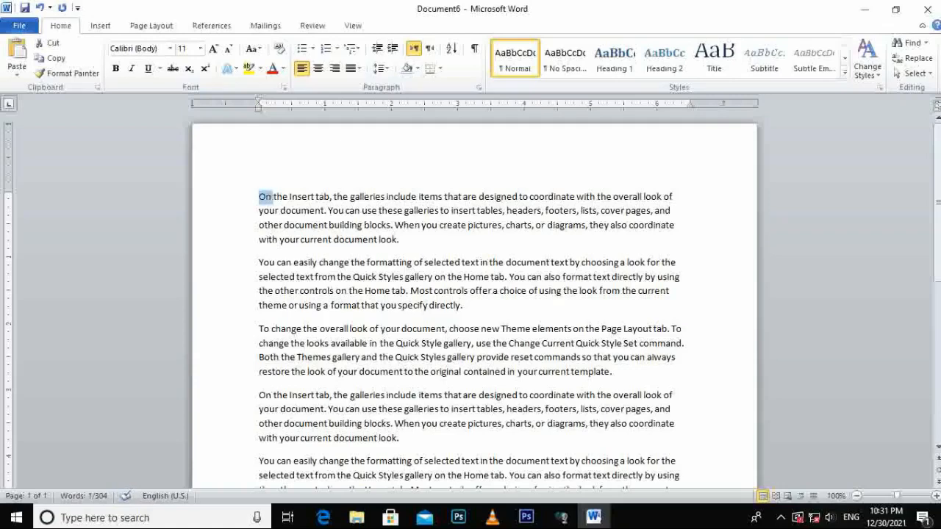
key("shift+Right")
key("shift+Right")
key("shift+Right")
key("shift+Right")
key("shift+Right")
key("shift+Right")
key("shift+Right")
key("shift+Right")
key("shift+Right")
key("shift+Right")
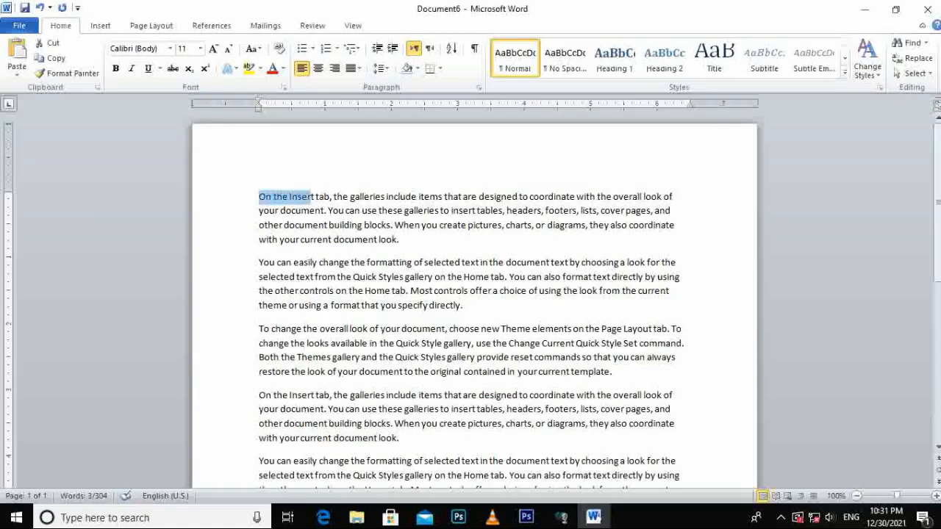
key("shift+Right")
left_click(288, 197)
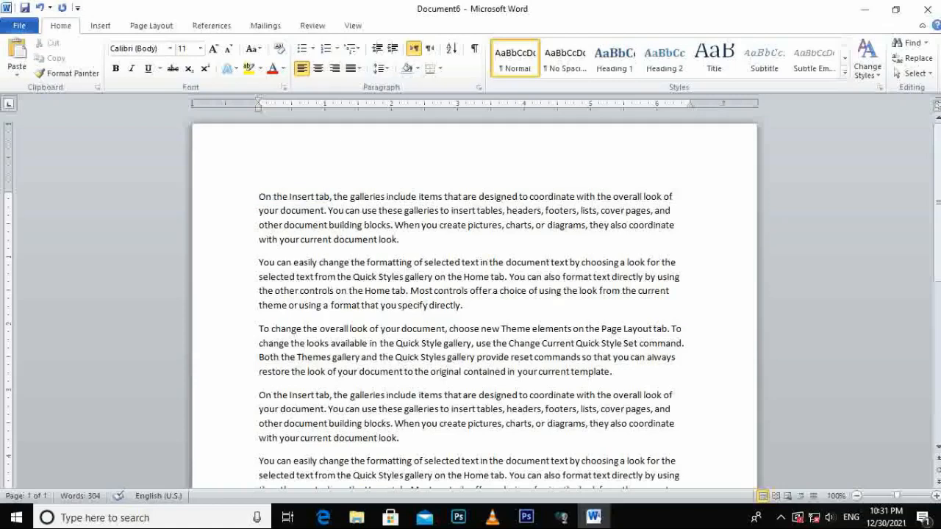
- Select "On the Insert tab" word by word from the document's start and clear the selection
key("ctrl+shift+Right")
key("ctrl+shift+Right")
key("ctrl+shift+Right")
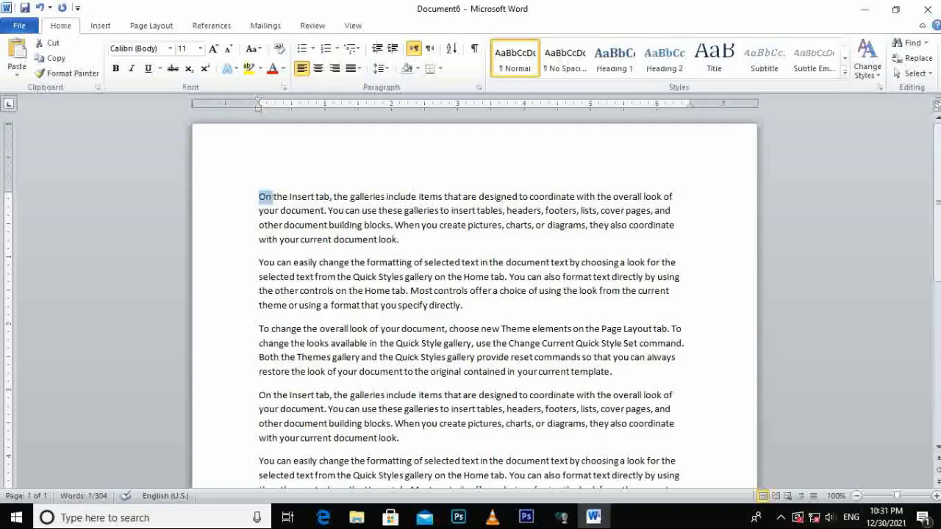
key("ctrl+shift+Right")
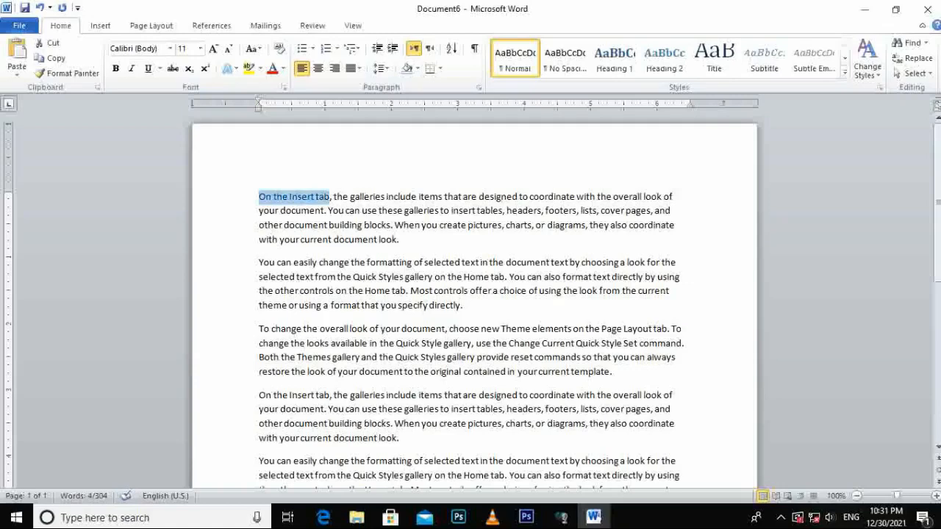
left_click(299, 197)
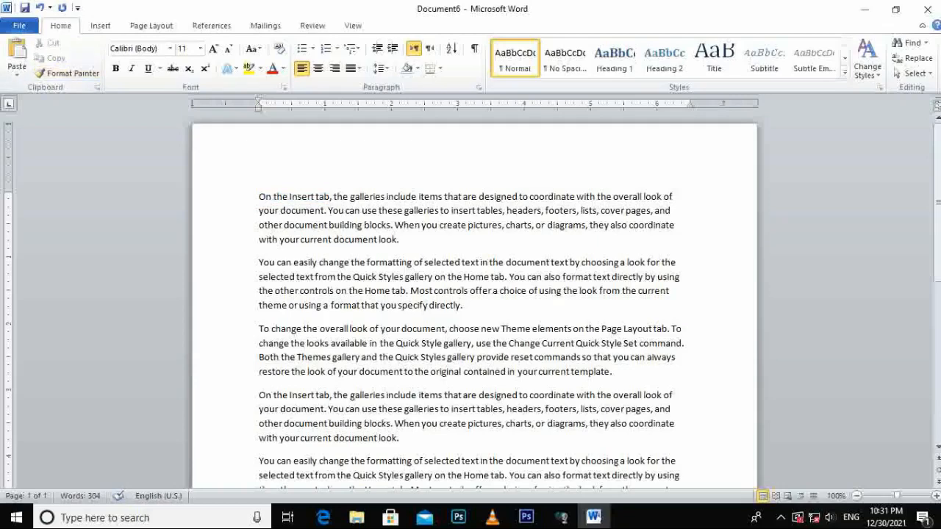
- Select the phrase "On the Insert tab" at the start of the first paragraph in one sweep
left_click_drag(259, 197, 330, 197)
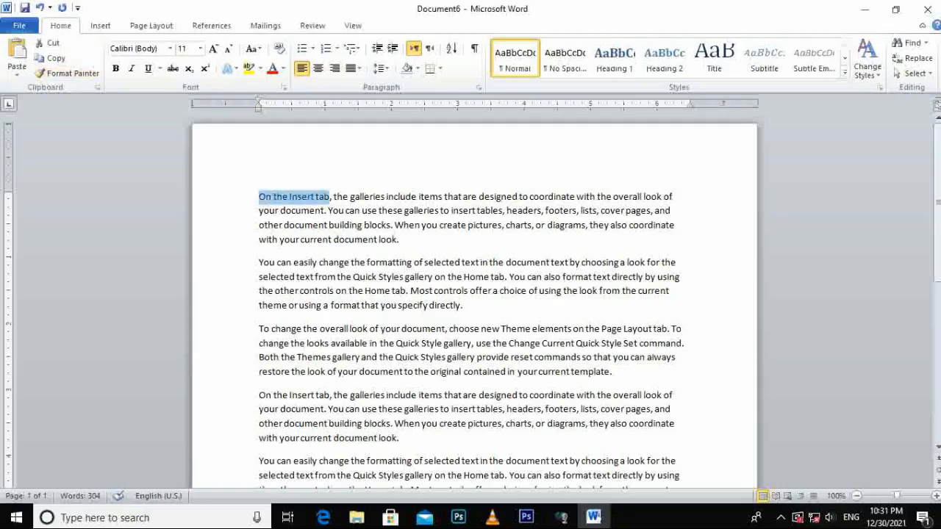
- Move the phrase "On the Insert tab" from the start of the first paragraph to its end by copying, deleting and pasting it
left_click(381, 197)
left_click(330, 197)
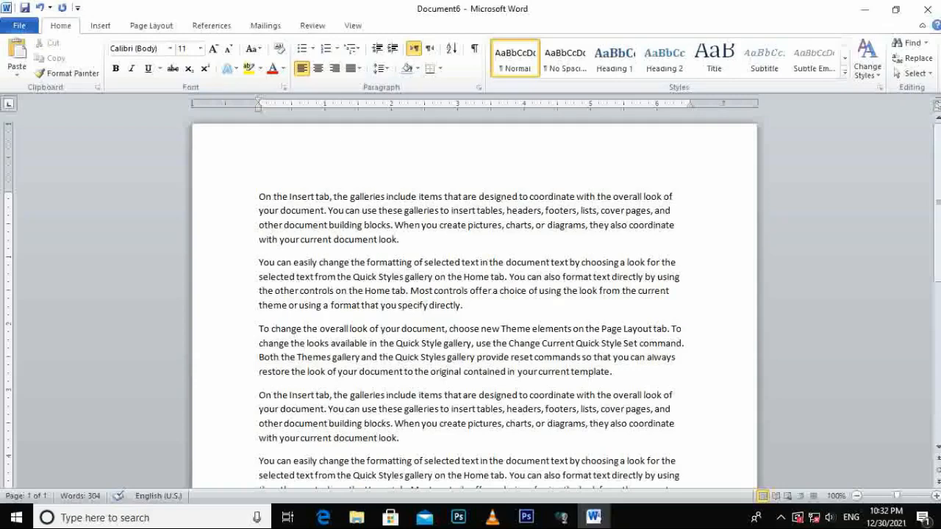
key("ctrl+shift+Right")
key("ctrl+shift+Right")
key("ctrl+shift+Right")
key("ctrl+shift+Right")
key("ctrl+c")
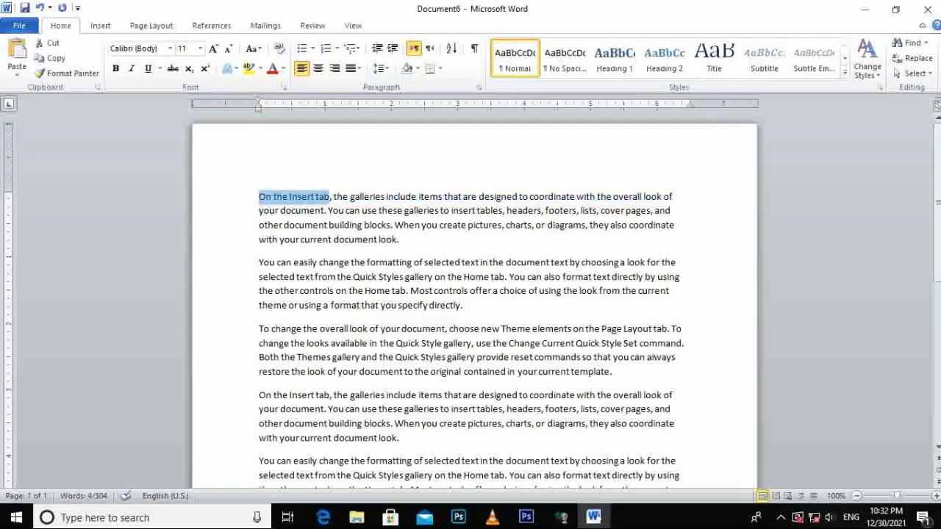
key("Delete")
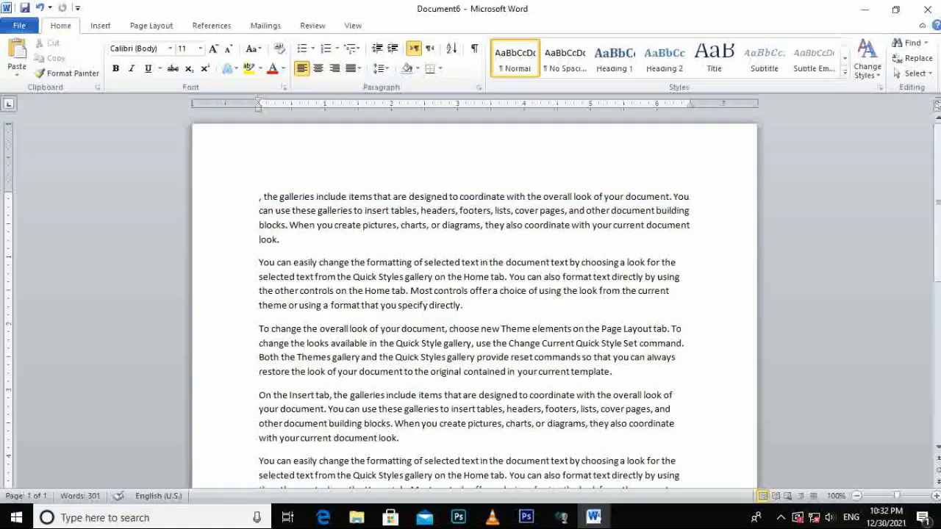
left_click(280, 240)
key("ctrl+v")
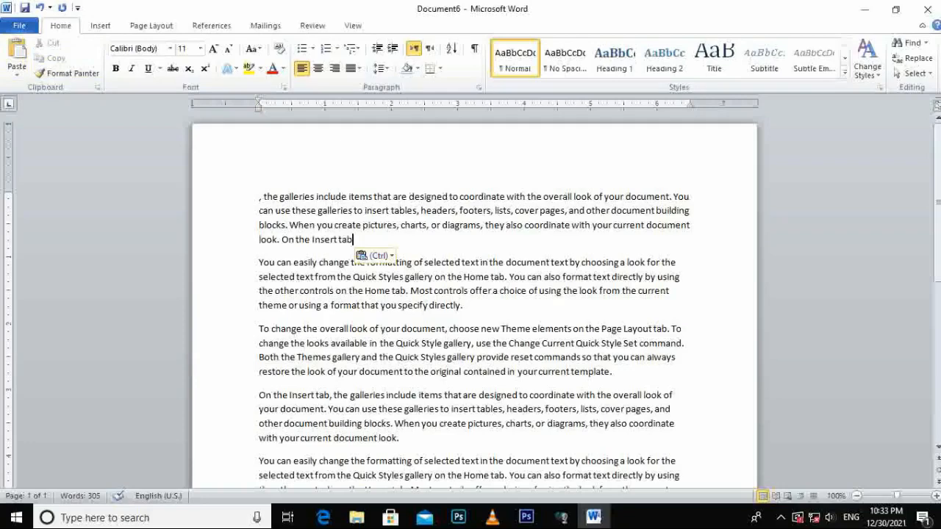
- Copy "On the Insert tab" from the end of the first paragraph and paste it before the comma at the paragraph's start
left_click_drag(282, 240, 353, 240)
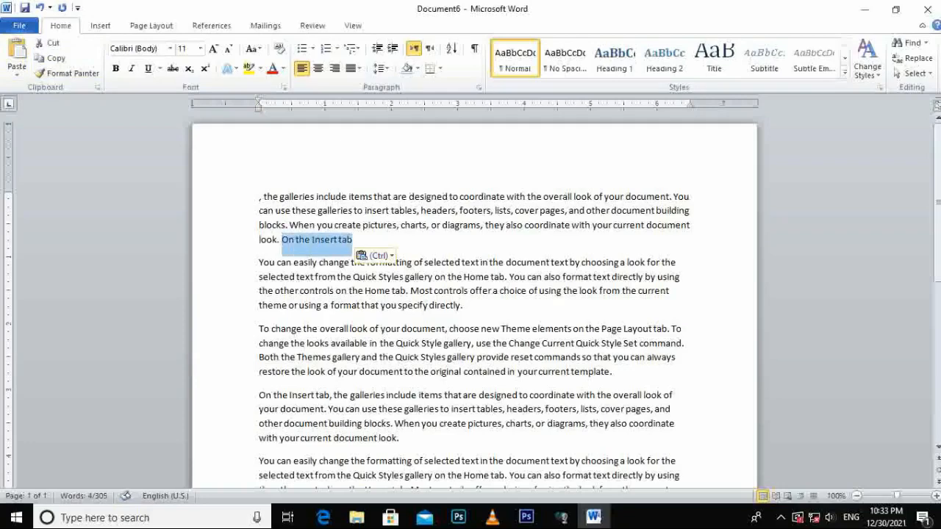
left_click(56, 58)
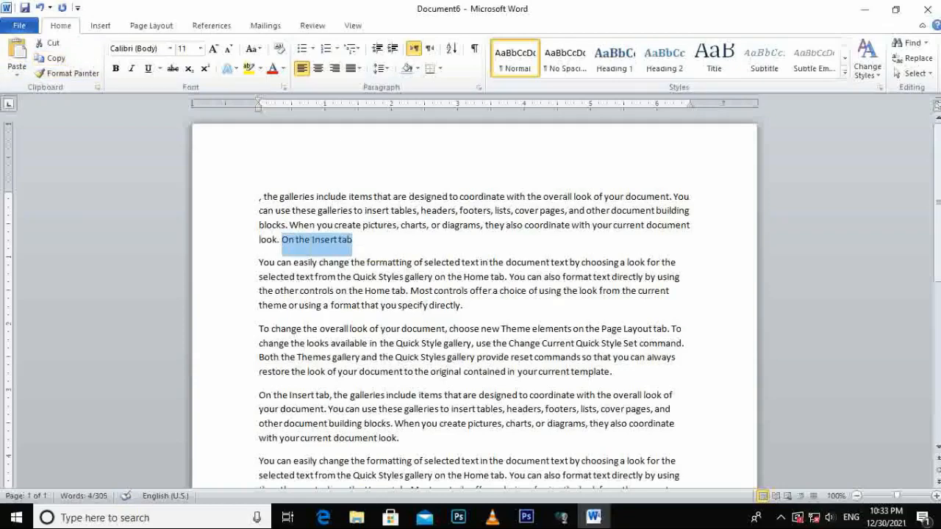
left_click(260, 197)
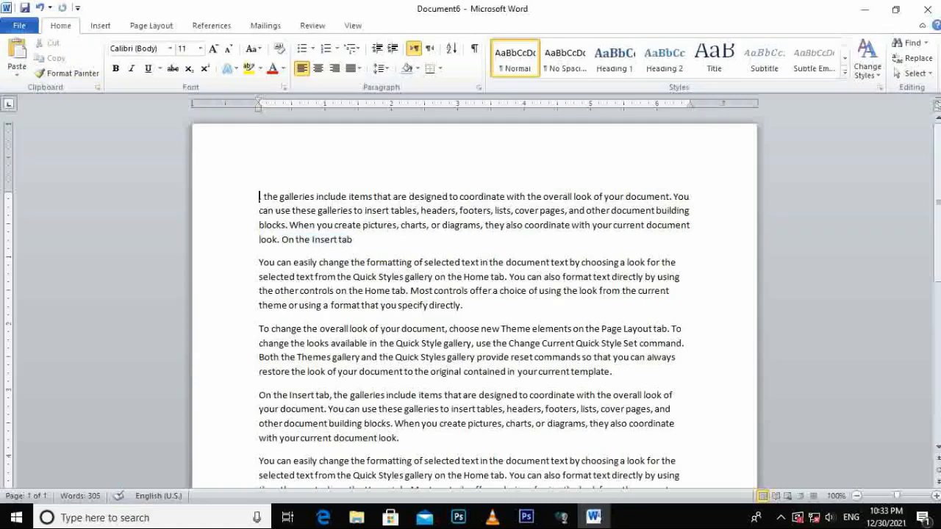
left_click(17, 55)
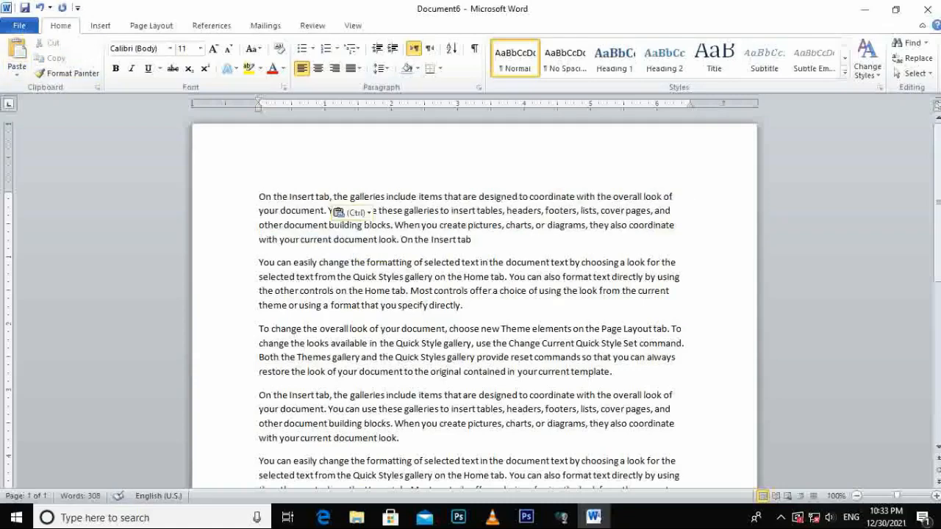
left_click(440, 240)
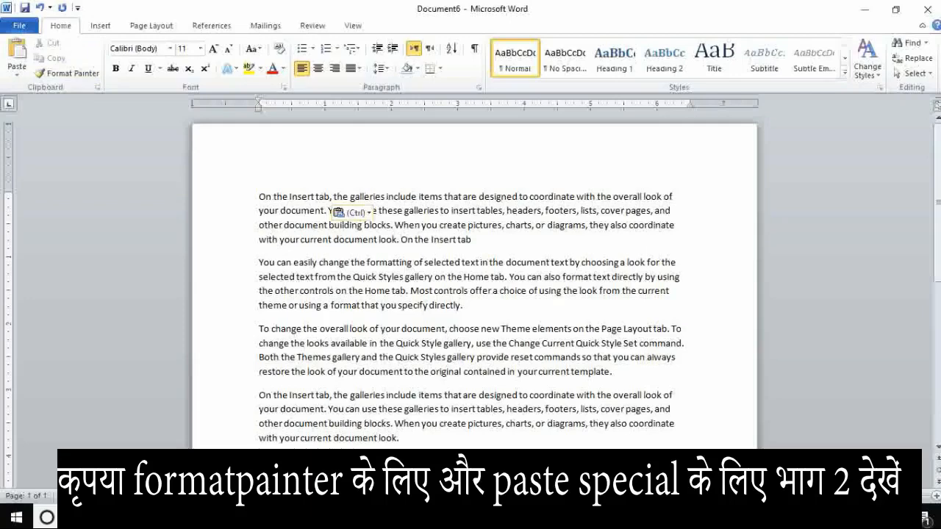
- Switch to the document "This is the season of educational worries" and go to its beginning
left_click(594, 518)
left_click(519, 430)
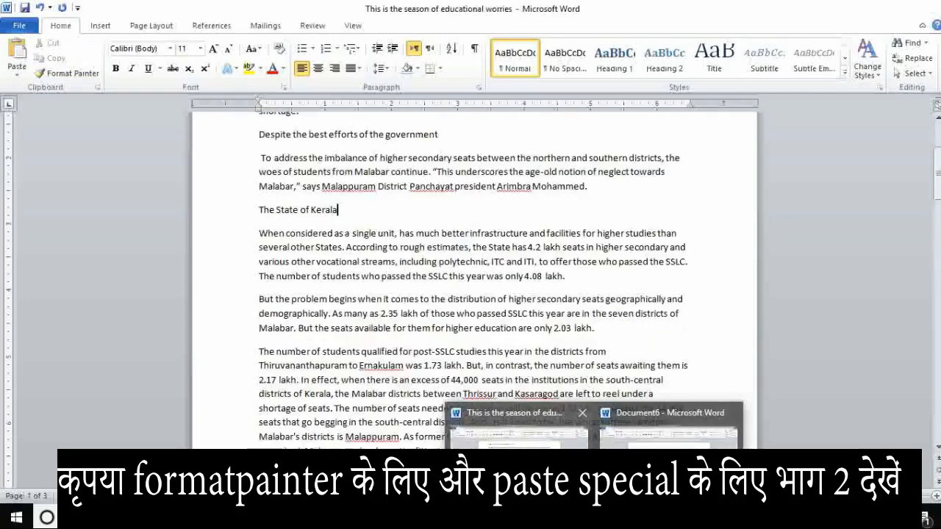
double_click(371, 277)
scroll(474, 287, "up", 2)
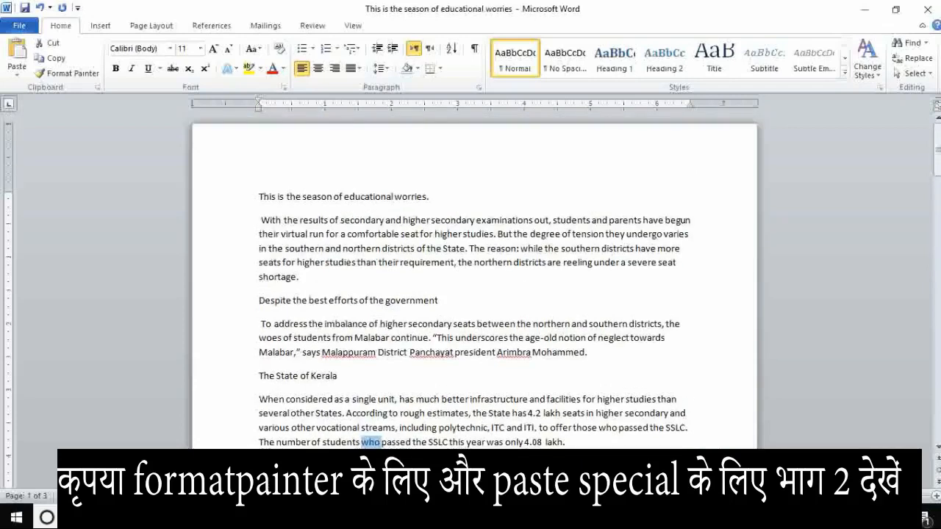
left_click_drag(371, 324, 506, 323)
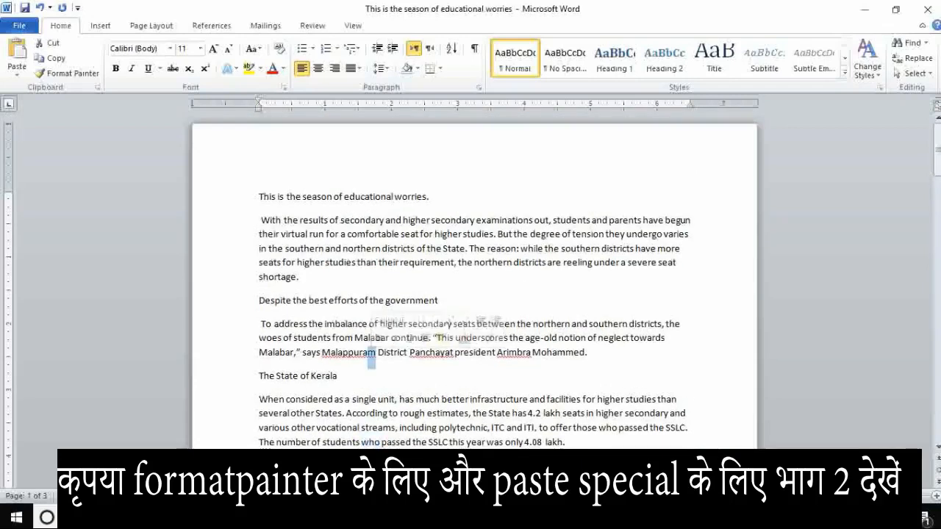
left_click(439, 300)
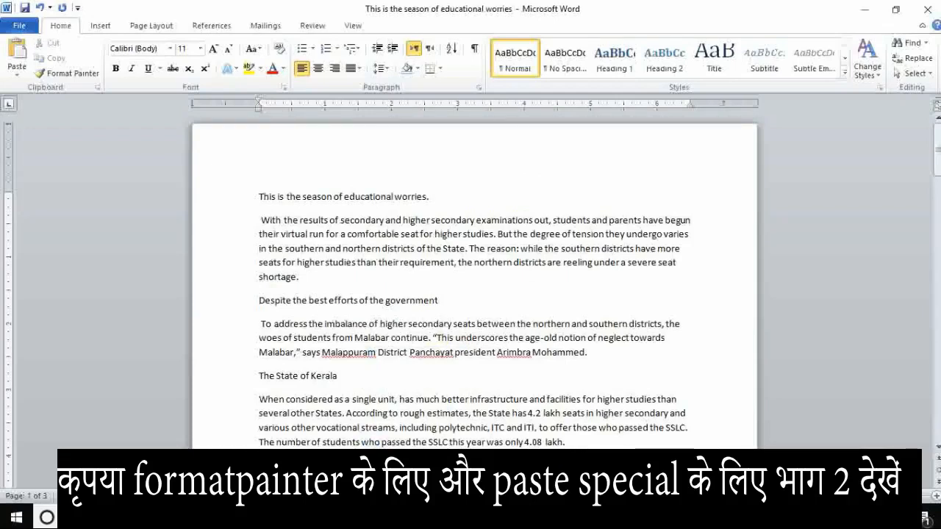
- Center the title line "This is the season of educational worries." on the page
left_click(303, 196)
left_click(306, 234)
left_click(228, 196)
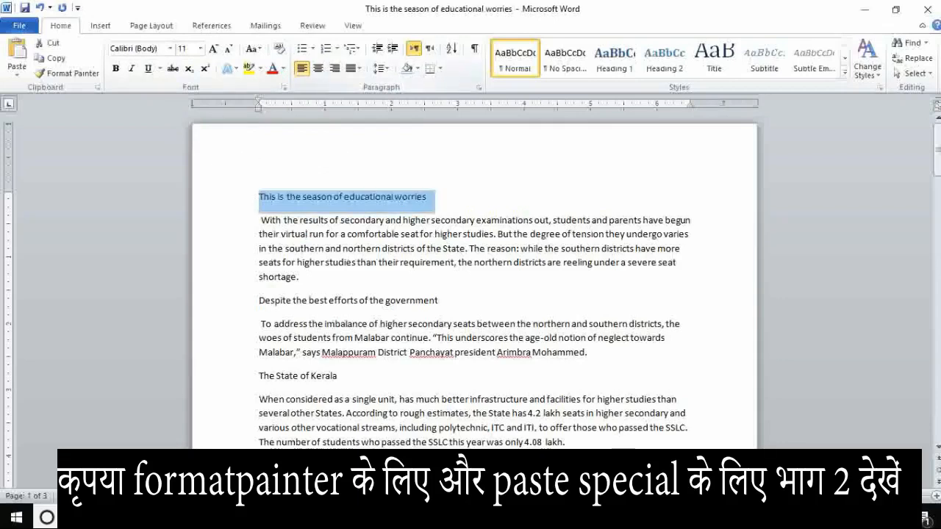
left_click(443, 199)
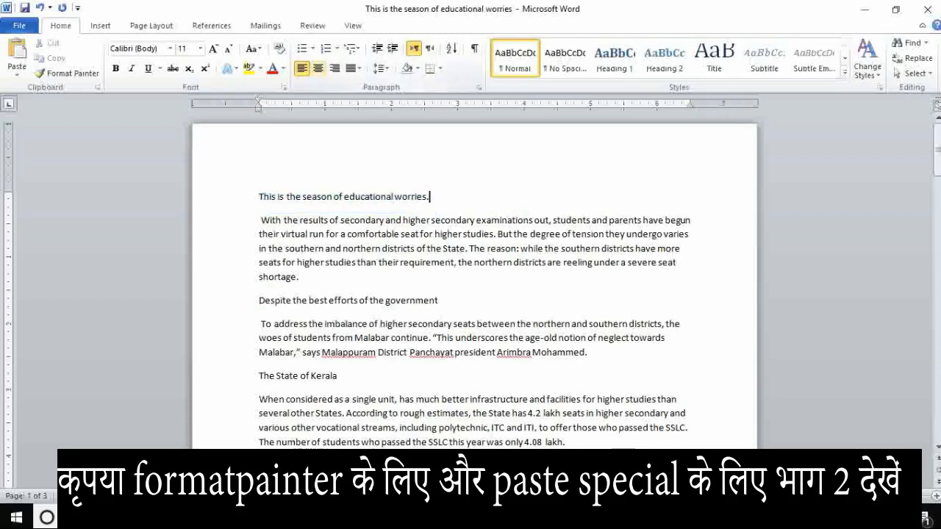
left_click(317, 68)
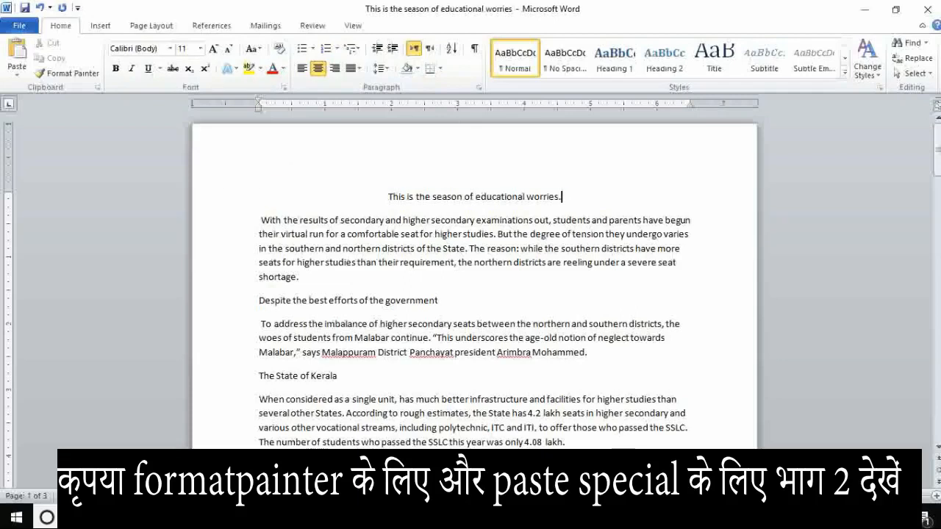
- Change the font of the whole title line to Times New Roman
key("shift+Home")
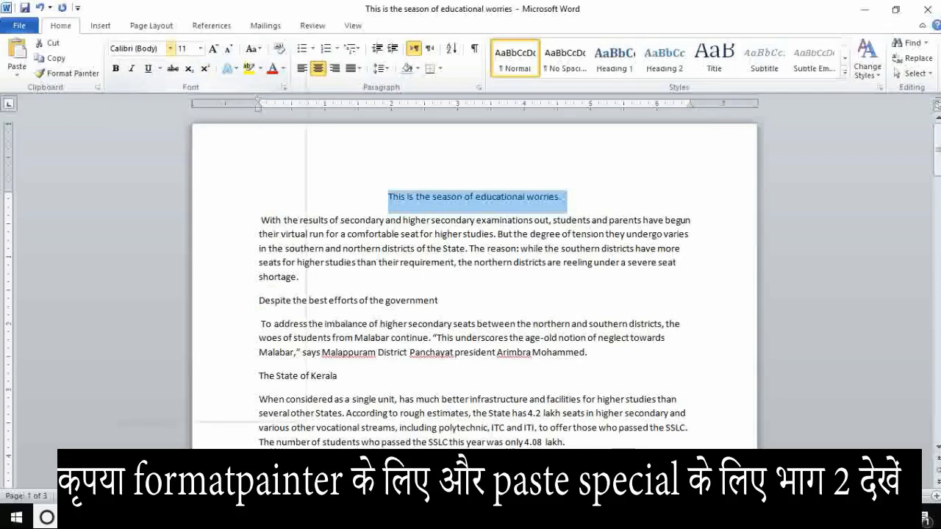
left_click(170, 48)
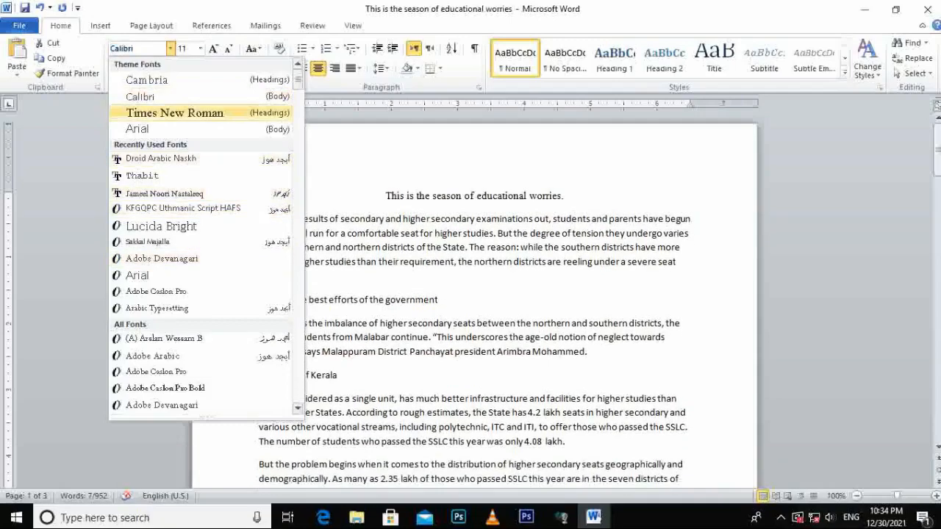
left_click(175, 113)
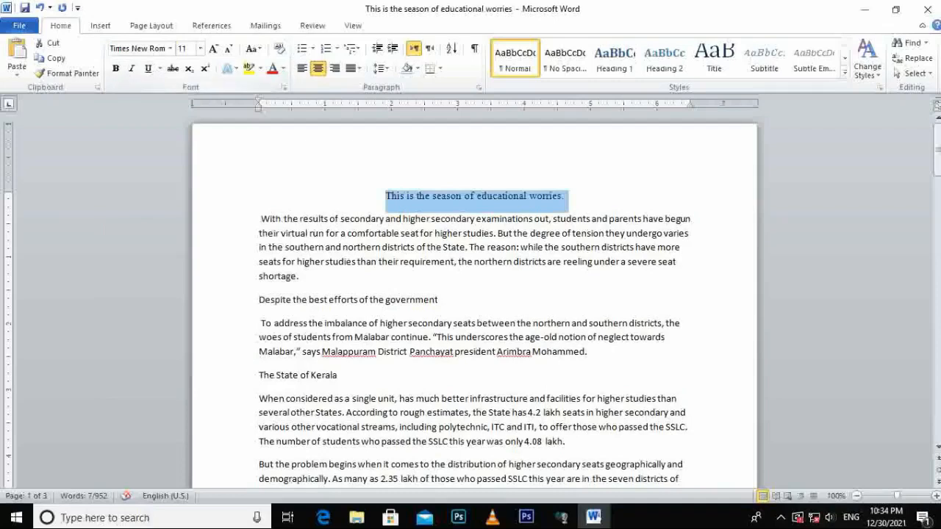
- Set the title's font size to 18, maximize the document window and clear the selection
left_click(182, 48)
type("18")
key("Return")
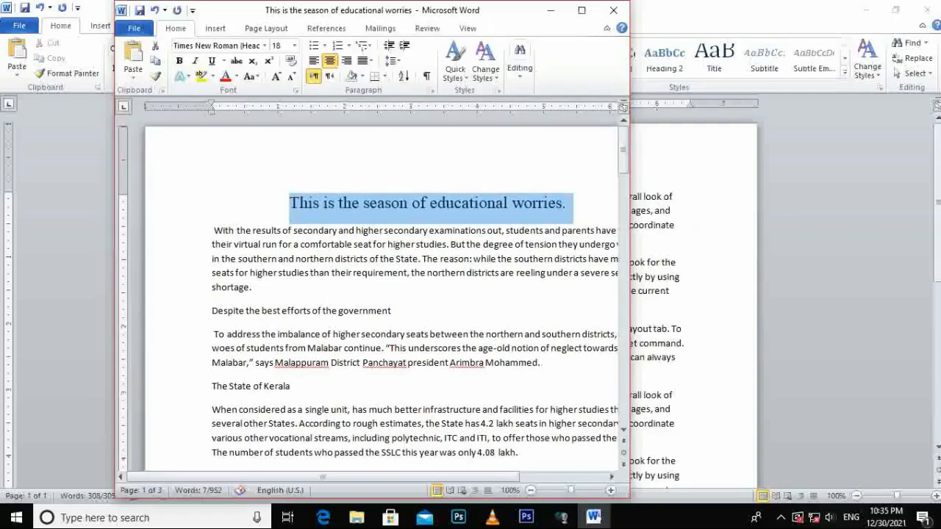
left_click(582, 10)
left_click(457, 270)
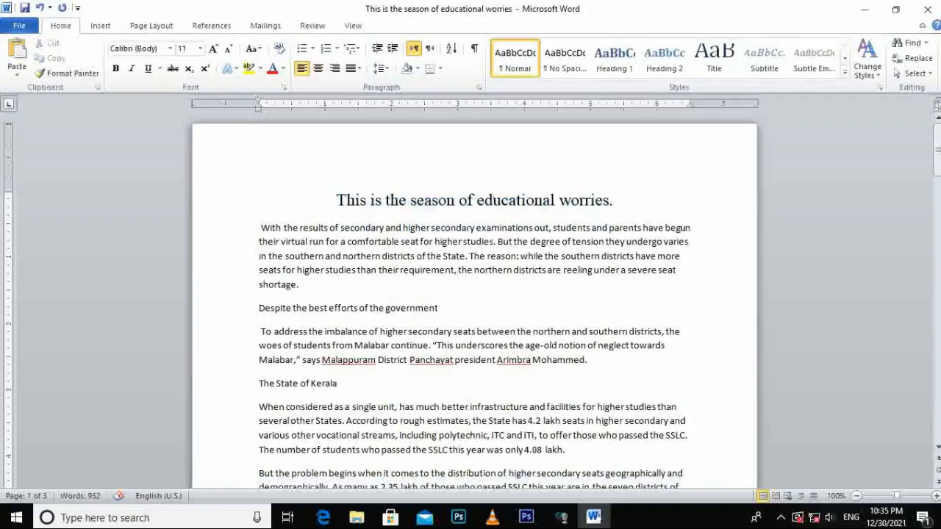
- Set the title's font size to the custom value 13 and replace it with the listed size 16
left_click(209, 201)
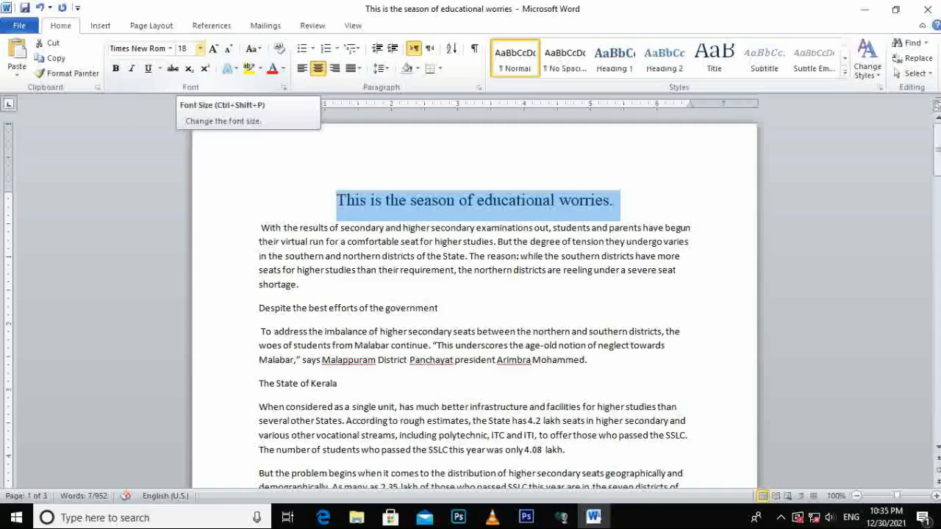
left_click(200, 48)
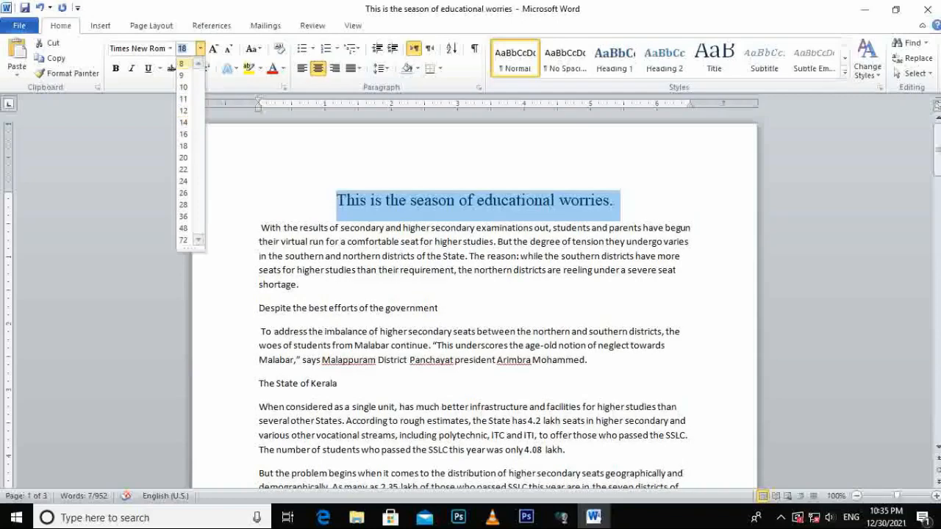
left_click(200, 48)
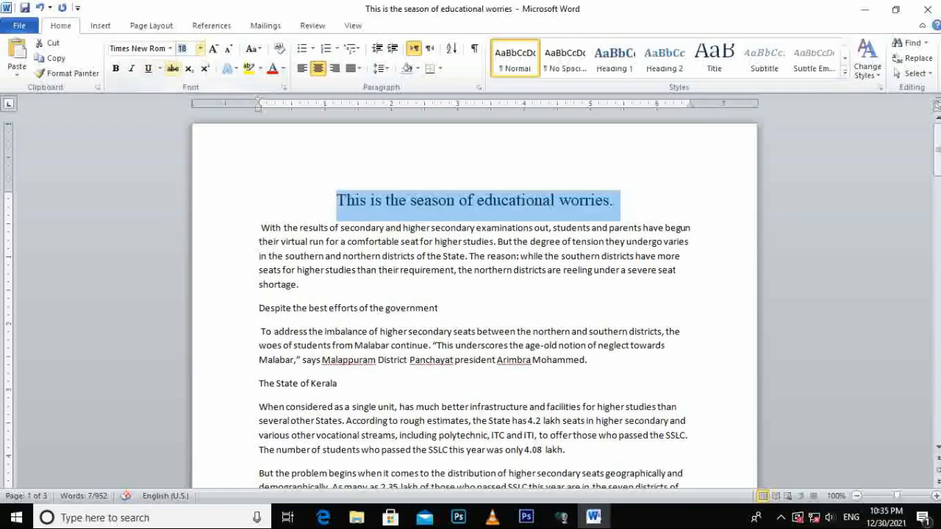
type("13")
key("Return")
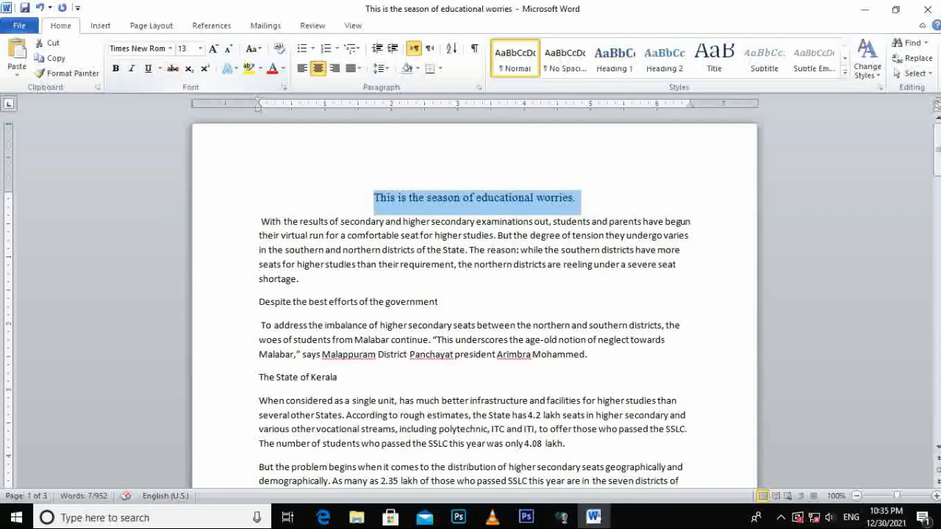
left_click(200, 49)
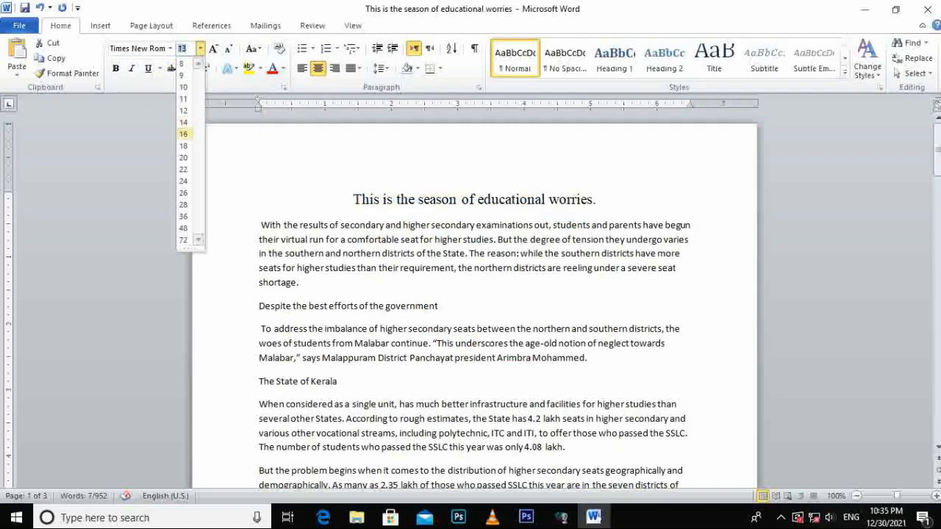
left_click(183, 133)
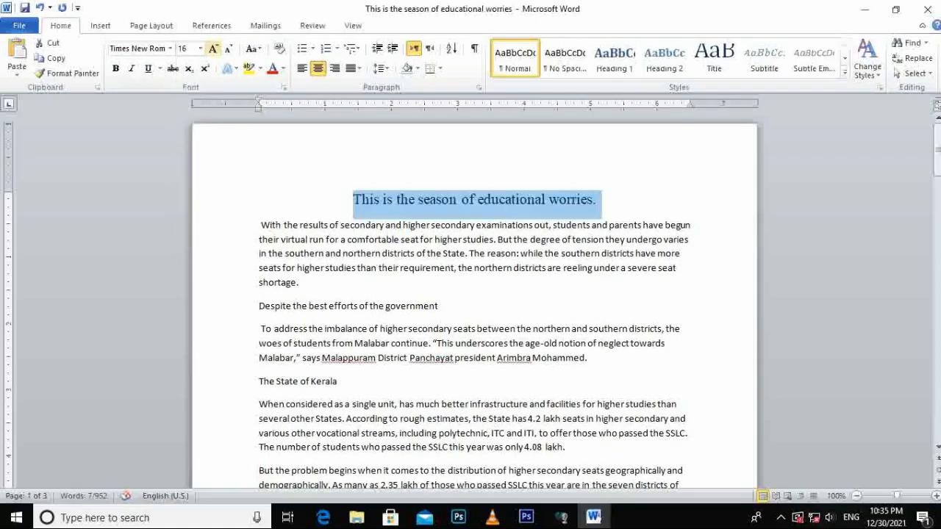
- Reselect the title and enlarge its font step by step to size 24 with Grow Font
left_click(361, 199)
triple_click(362, 199)
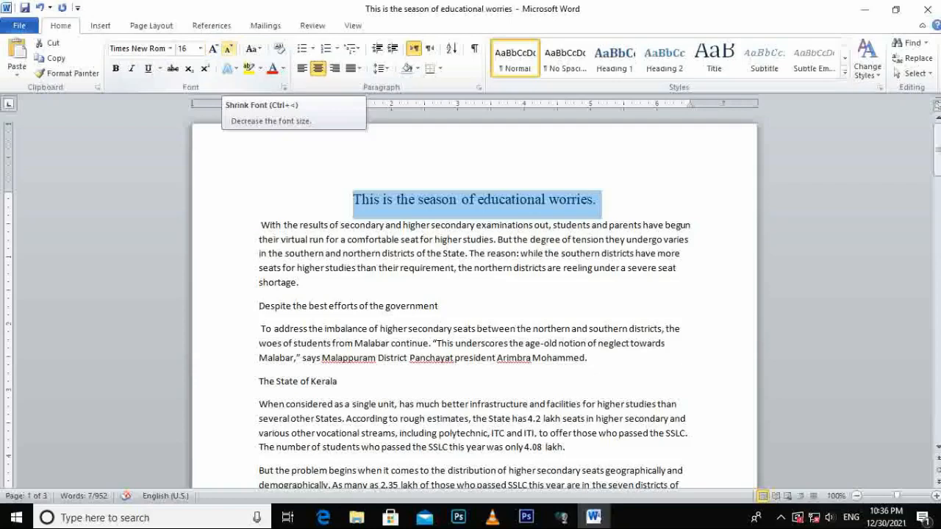
left_click(213, 49)
left_click(213, 48)
left_click(213, 48)
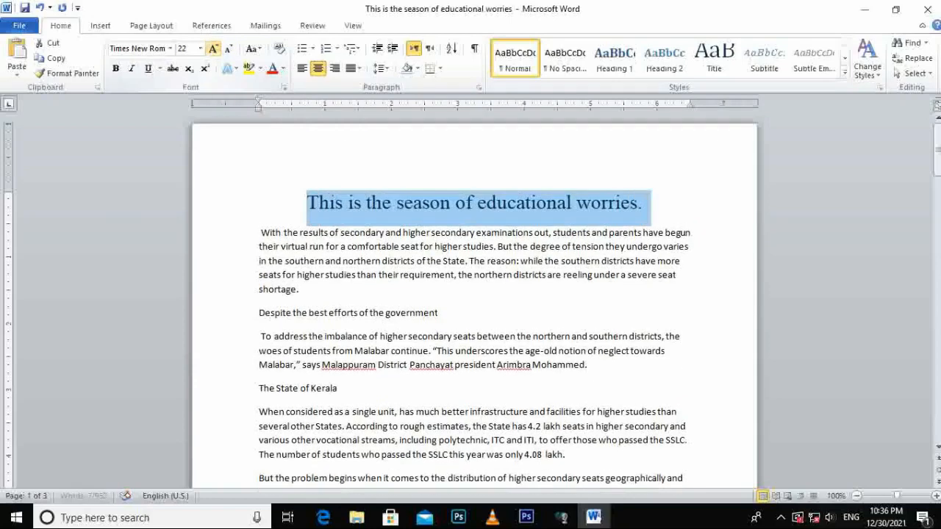
left_click(213, 49)
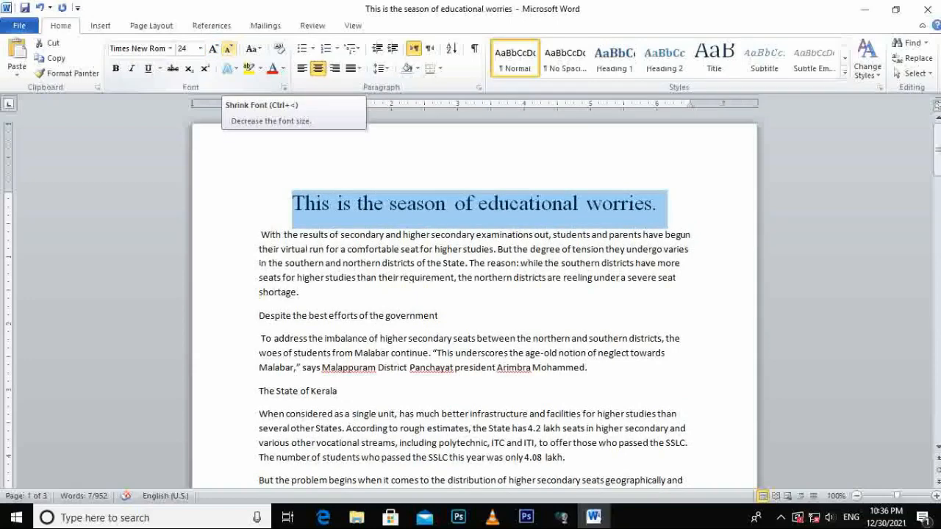
- Reduce the title's font step by step to size 16, enlarge it to 18, and leave the whole title selected
left_click(228, 49)
left_click(228, 48)
left_click(228, 48)
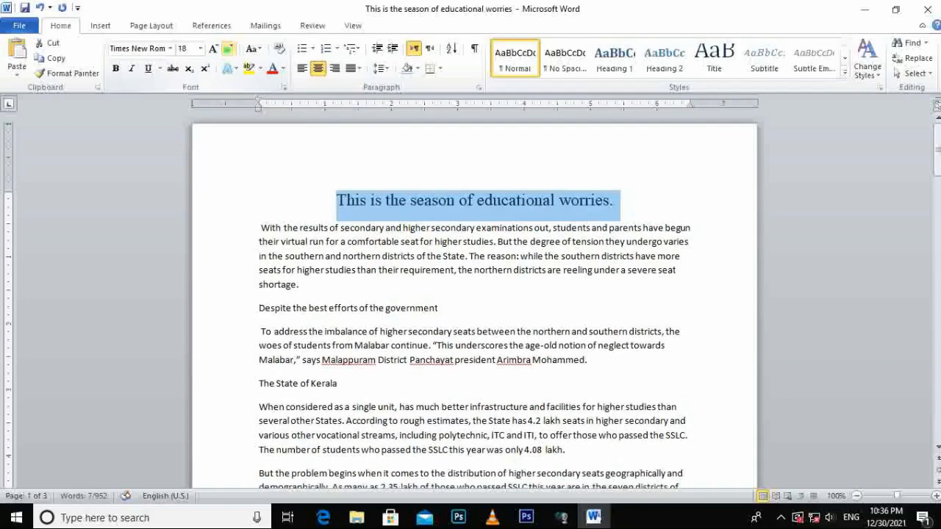
left_click(228, 49)
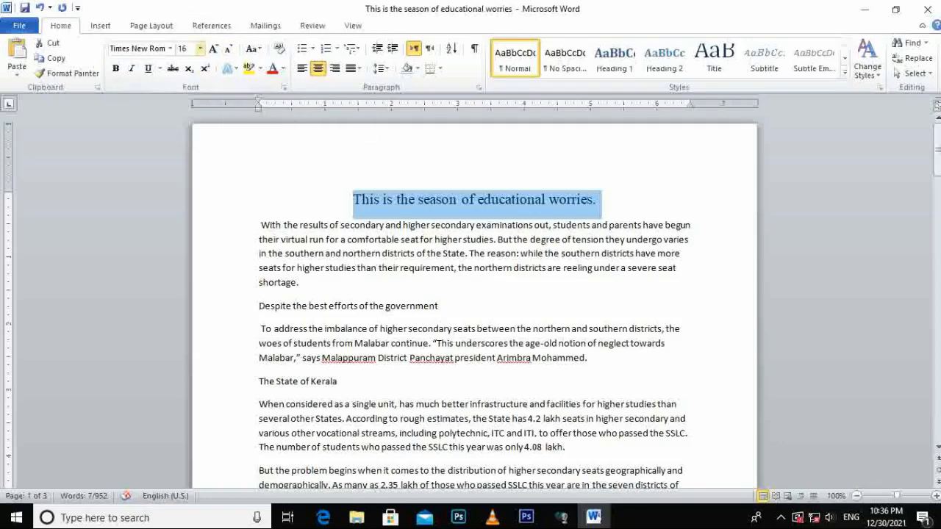
left_click(213, 48)
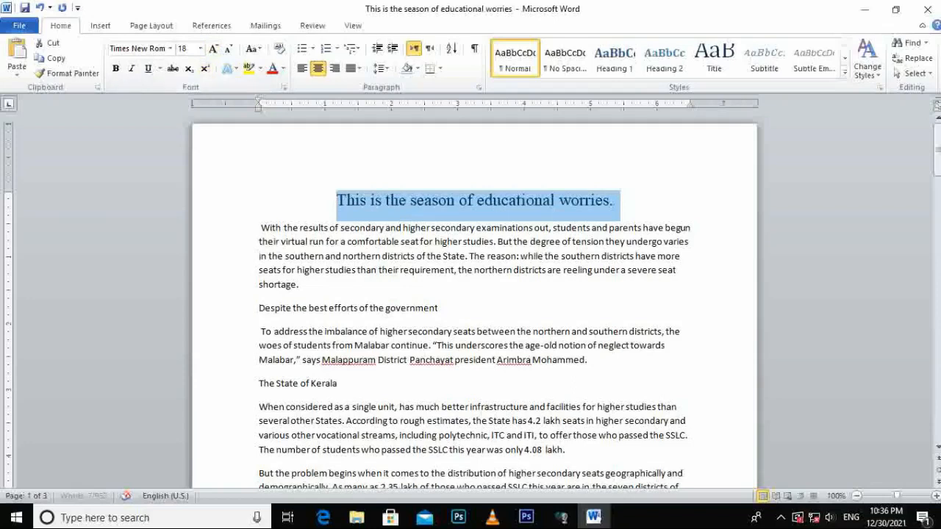
left_click(336, 200)
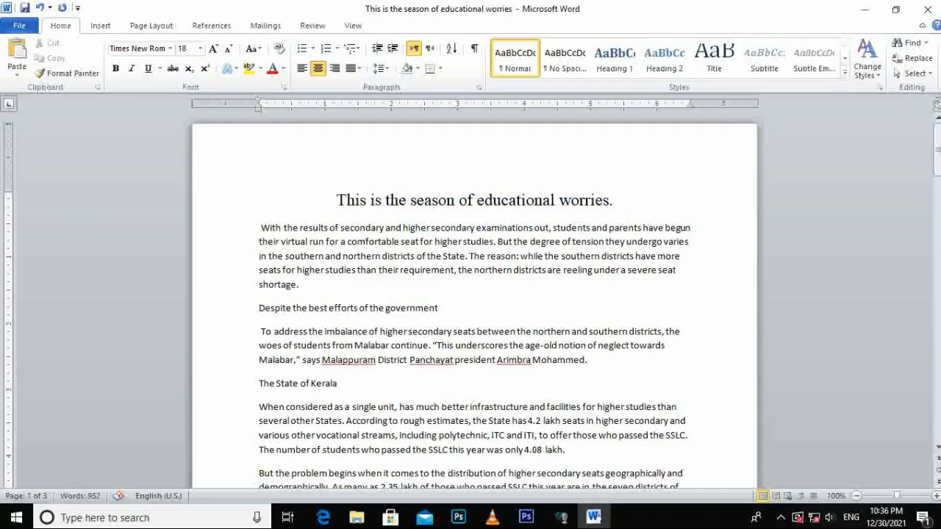
triple_click(337, 200)
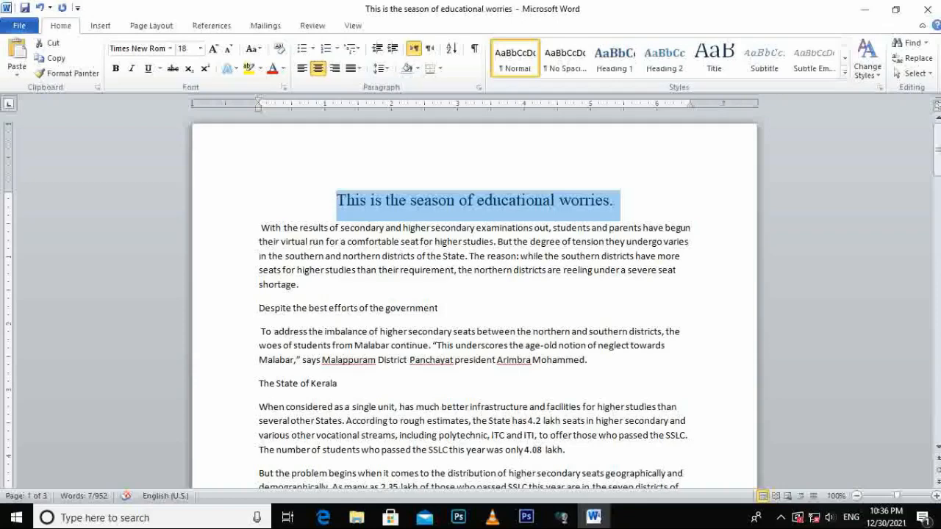
- Make the word "State" bold in the first body paragraph and clear the selection
left_click(300, 285)
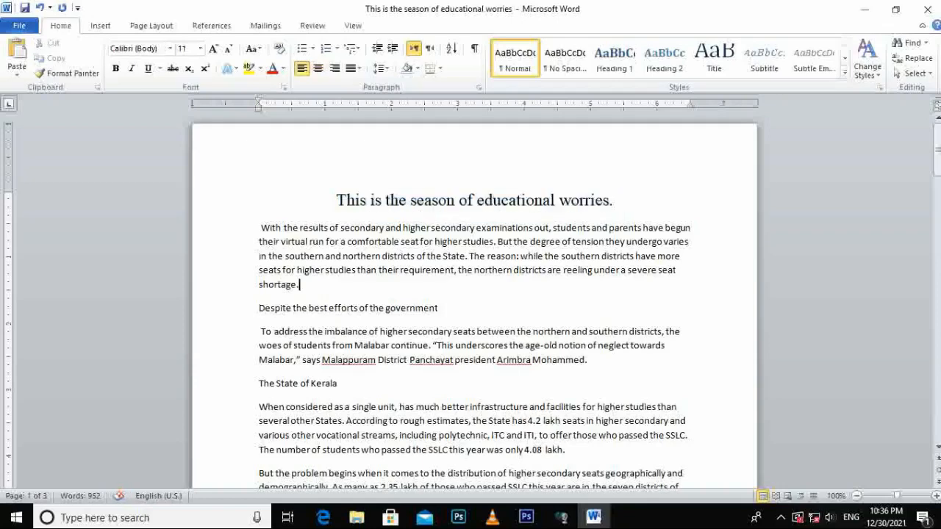
left_click_drag(443, 256, 466, 256)
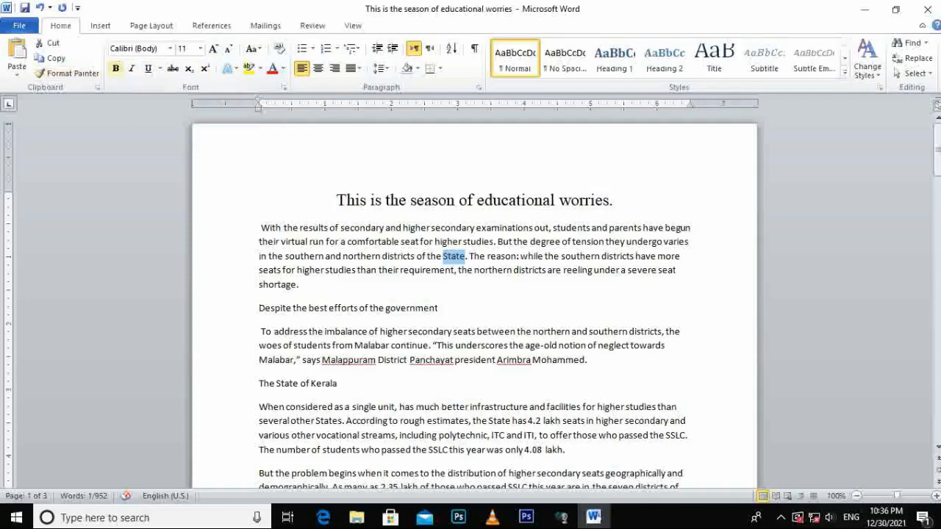
left_click(116, 68)
left_click(461, 270)
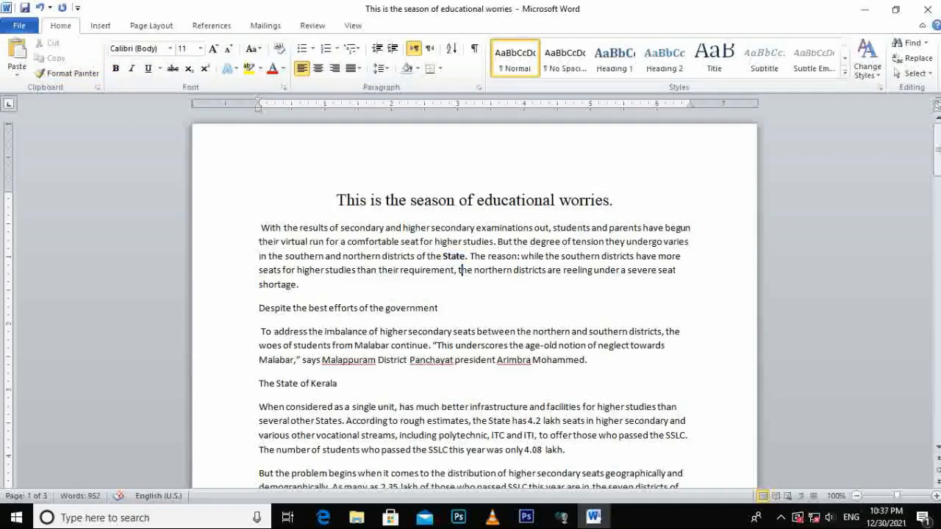
- Italicize the words "higher secondary" in the paragraph that begins "To address the imbalance"
scroll(461, 270, "up", 3)
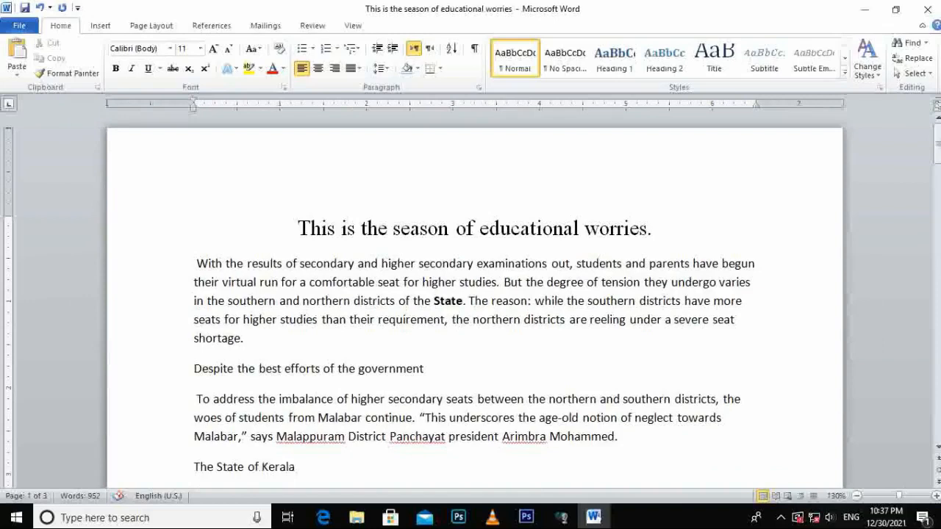
left_click(416, 333)
left_click(372, 300)
scroll(474, 294, "down", 3)
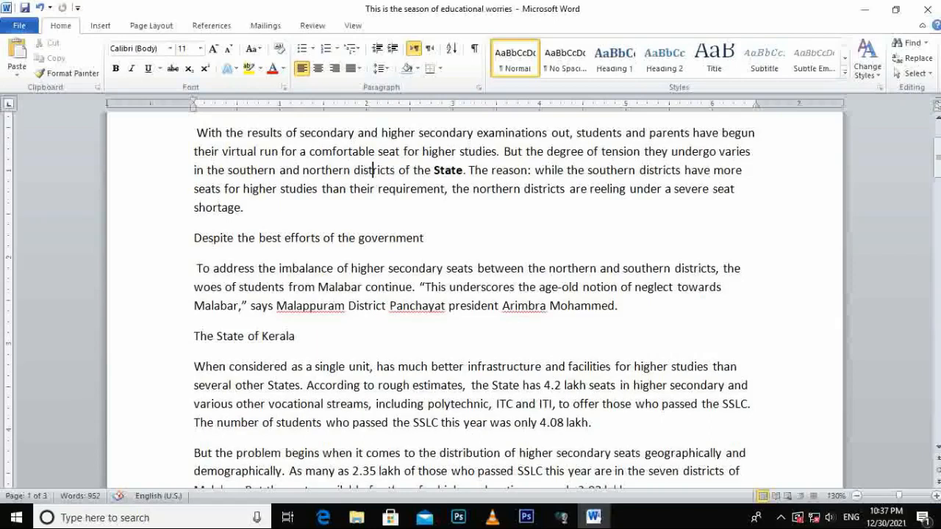
left_click(352, 269)
left_click_drag(352, 269, 446, 269)
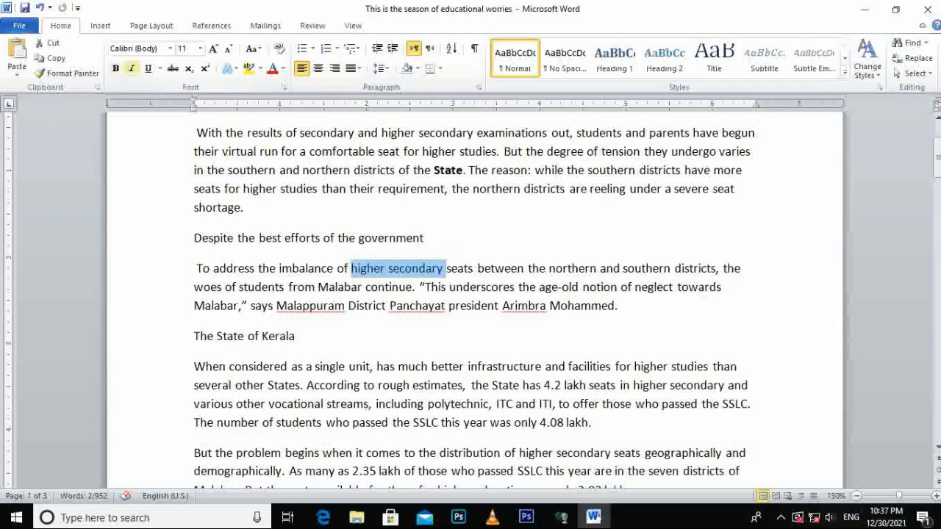
left_click(132, 68)
left_click(300, 268)
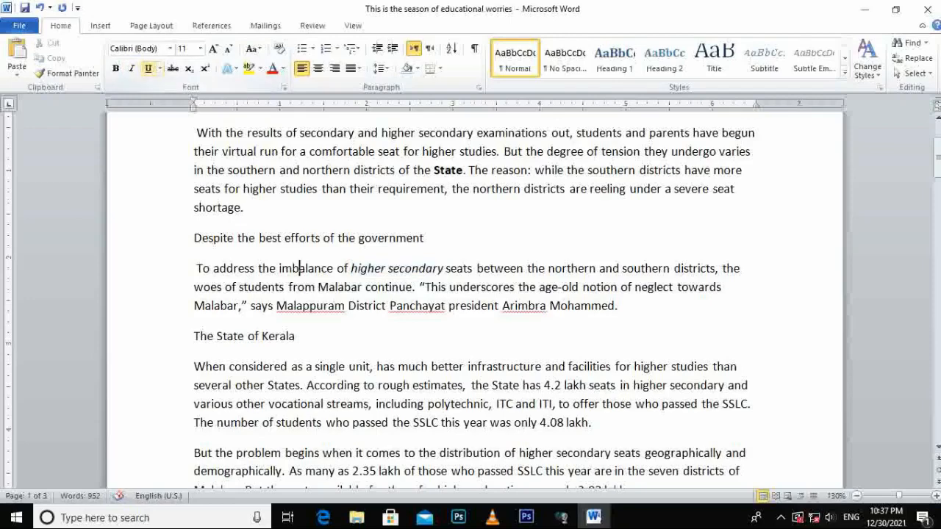
- Underline the whole title and change its underline style to a dot-dash line
scroll(300, 269, "up", 3)
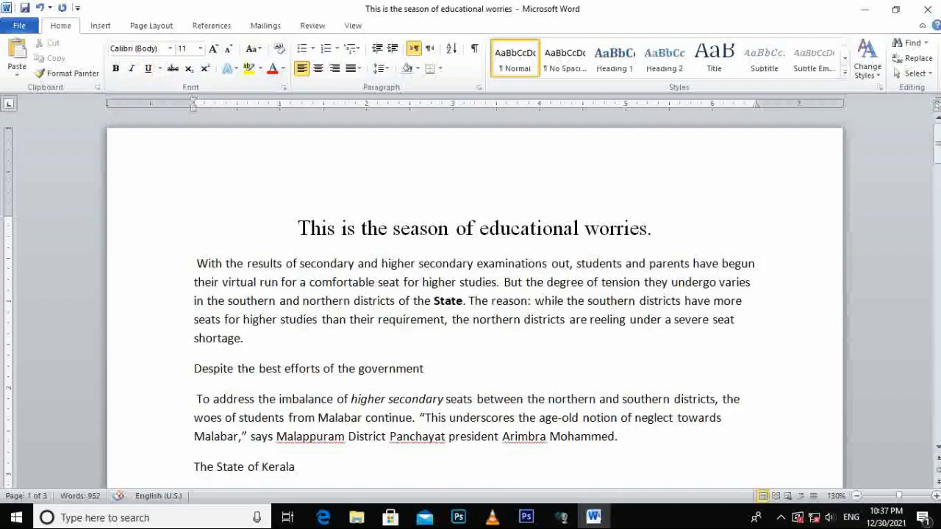
left_click(121, 232)
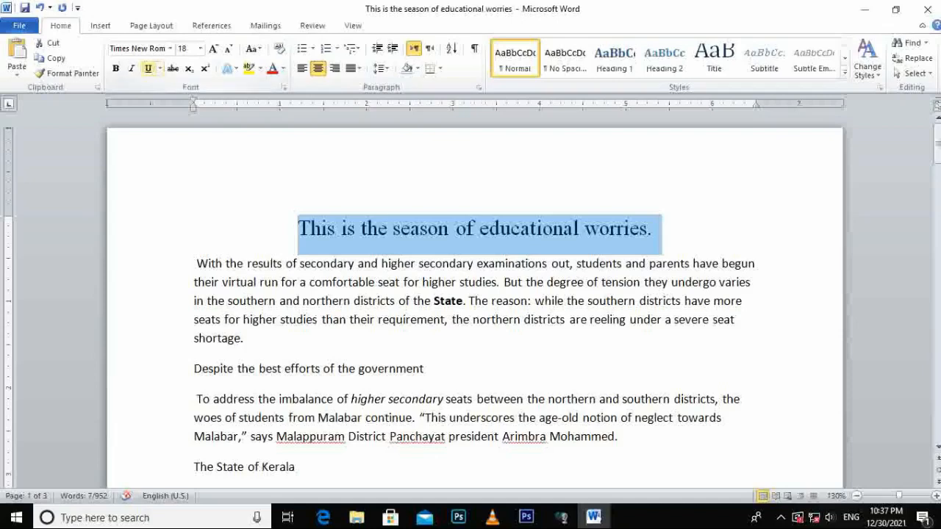
left_click(148, 68)
key("Left")
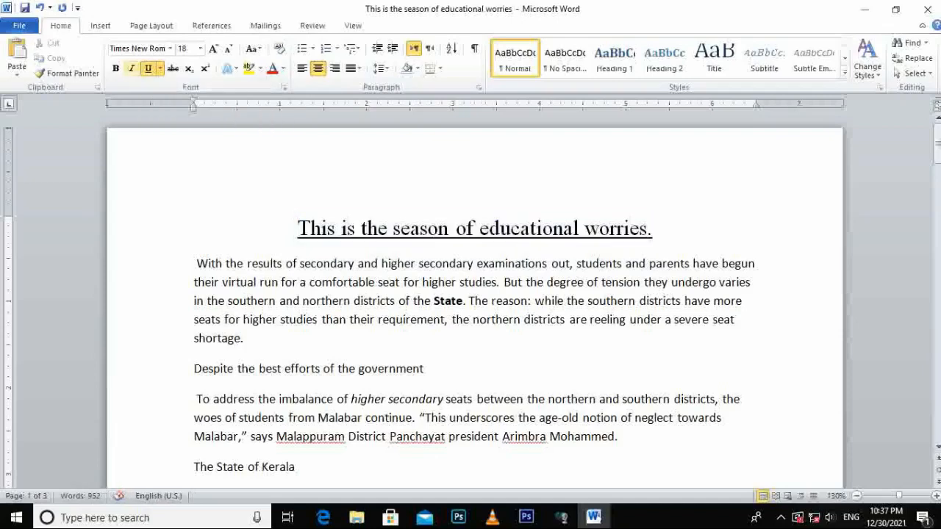
key("shift+End")
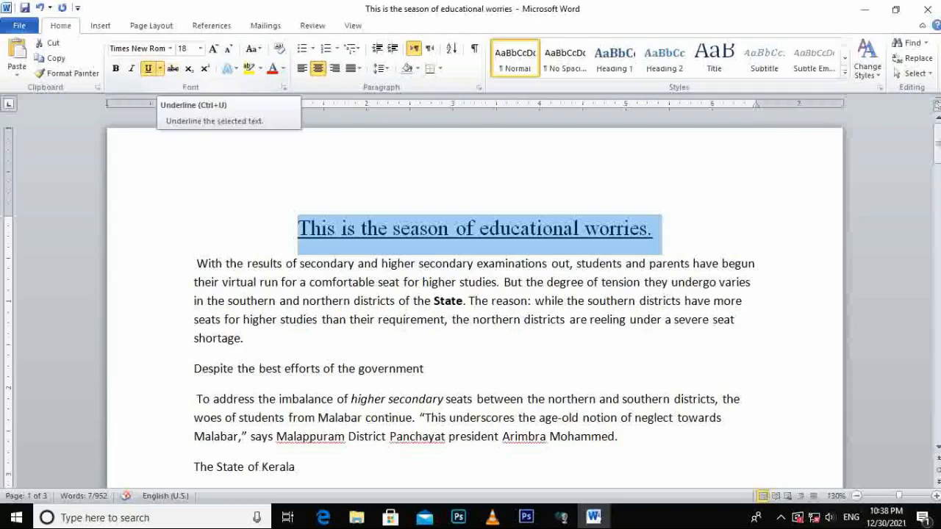
left_click(159, 68)
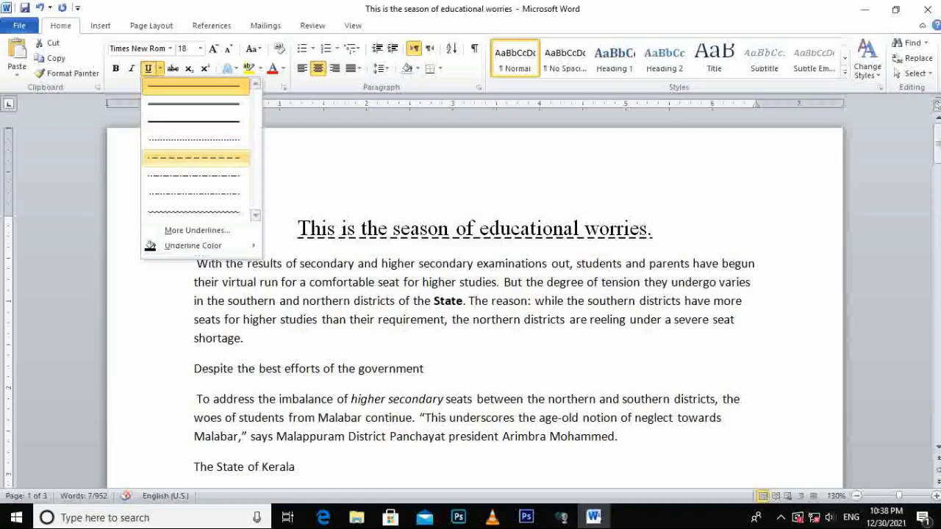
left_click(195, 157)
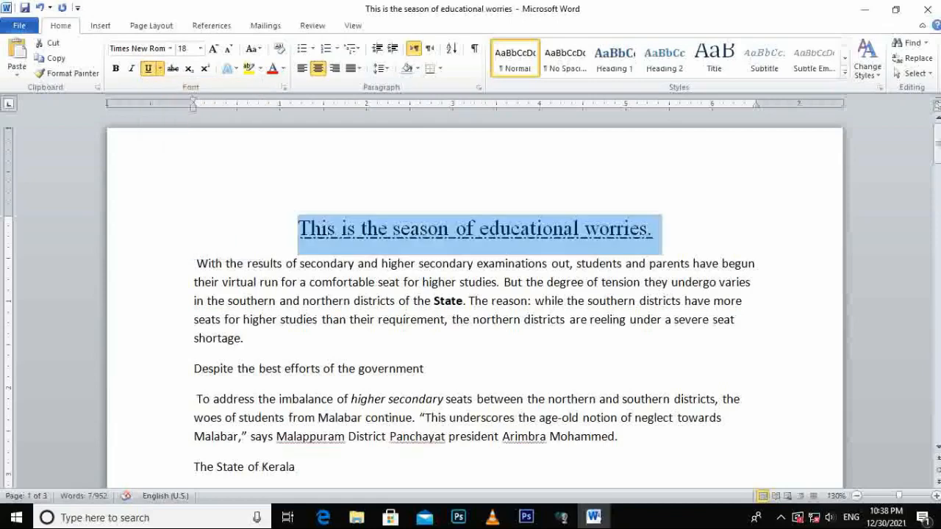
left_click(554, 228)
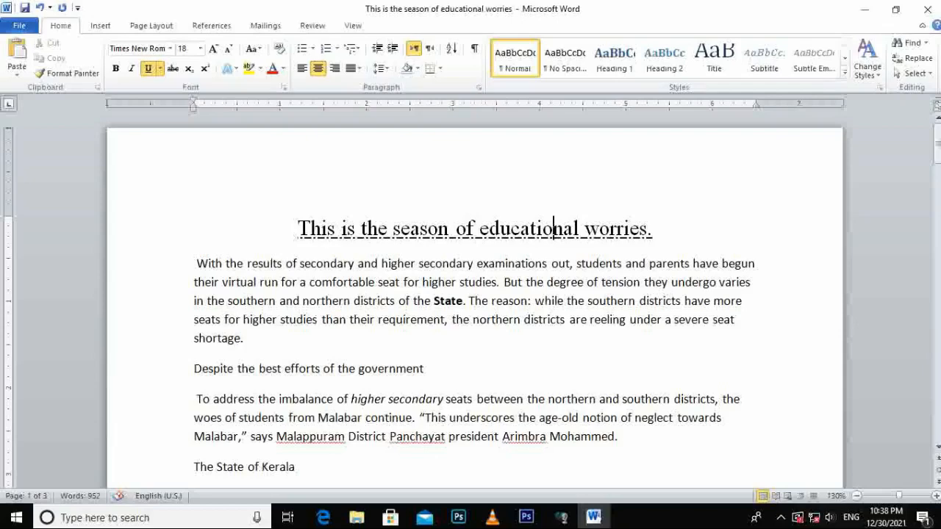
- Set the title's underline color to the standard dark red and clear the selection
left_click(136, 228)
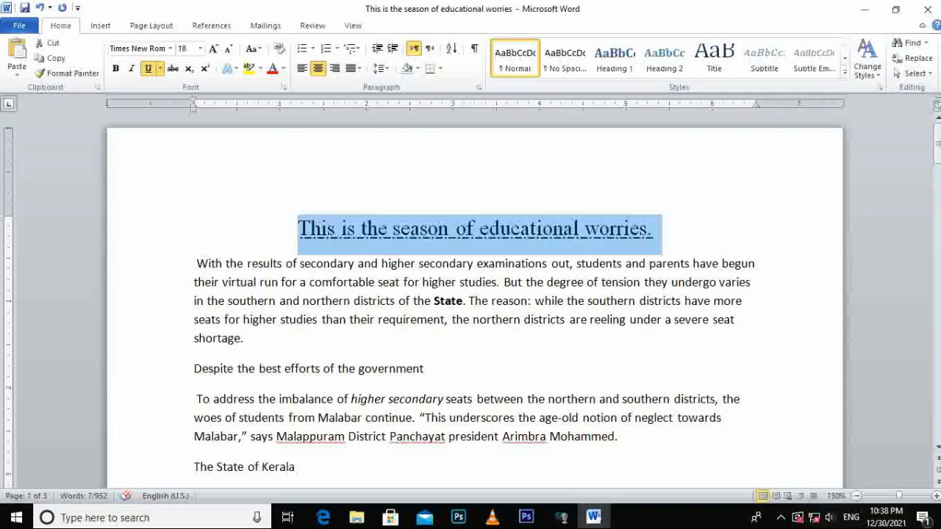
left_click(160, 68)
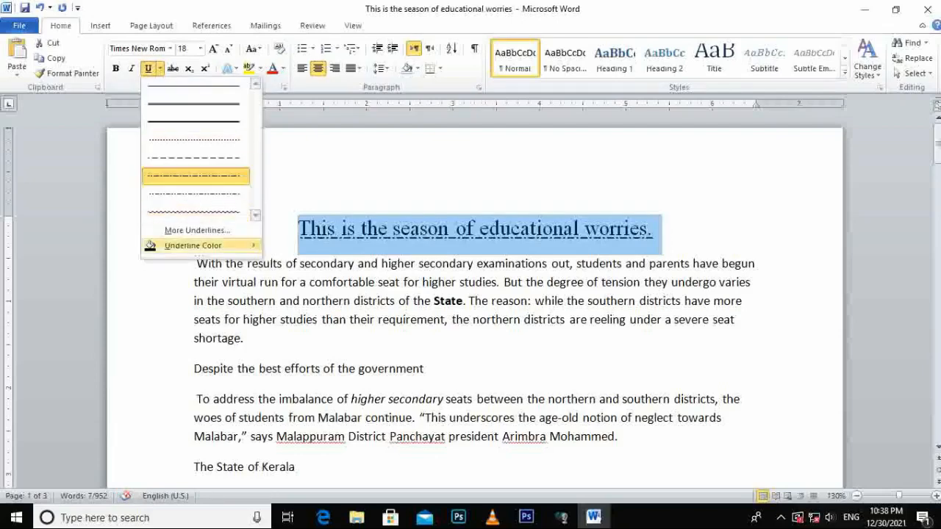
mouse_move(205, 246)
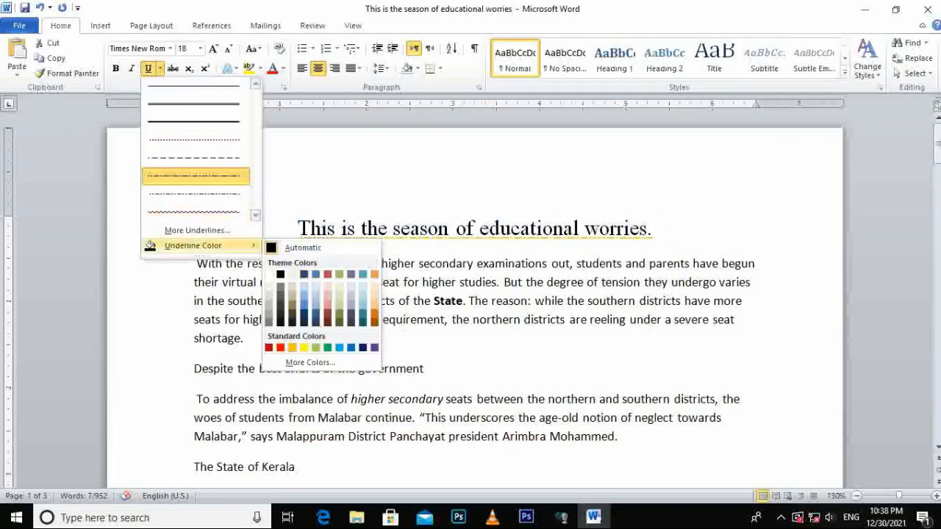
left_click(269, 347)
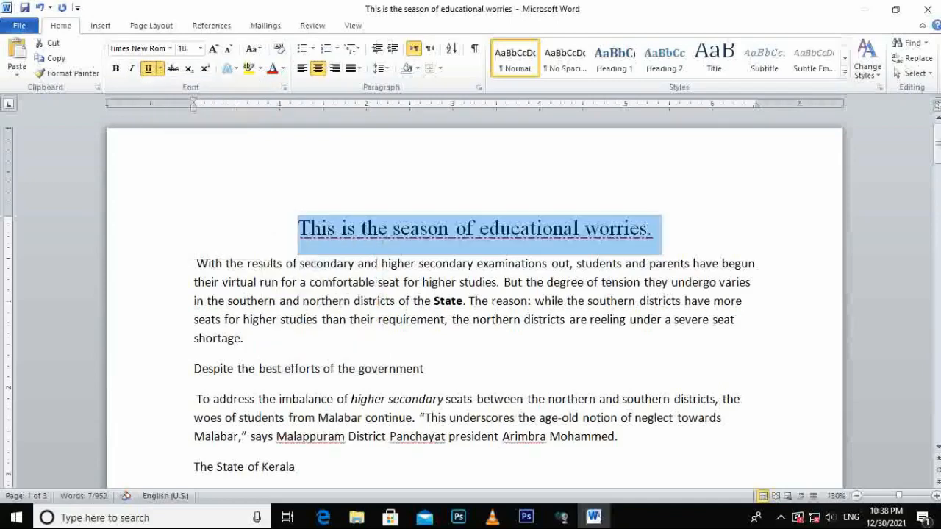
left_click(364, 263)
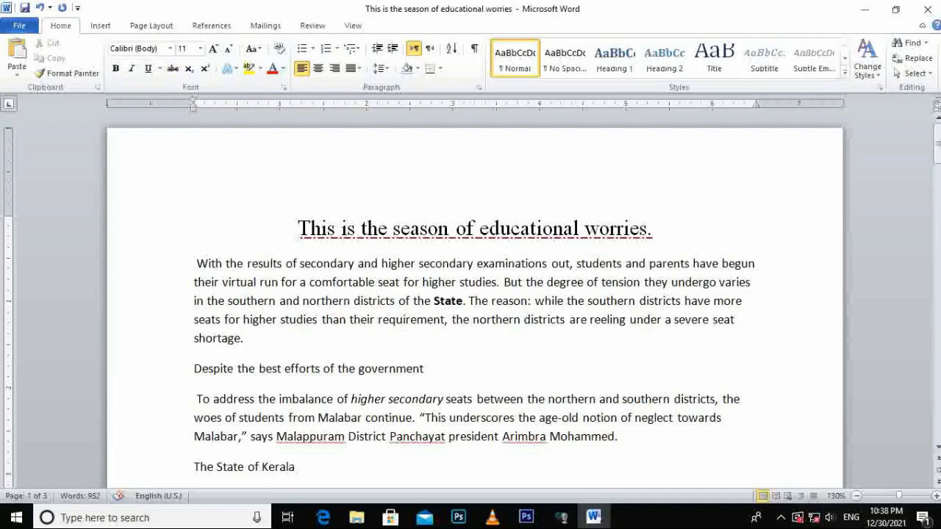
- Apply strikethrough to "the State has 4.2 lakh seats" in the paragraph below "The State of Kerala"
scroll(475, 294, "down", 3)
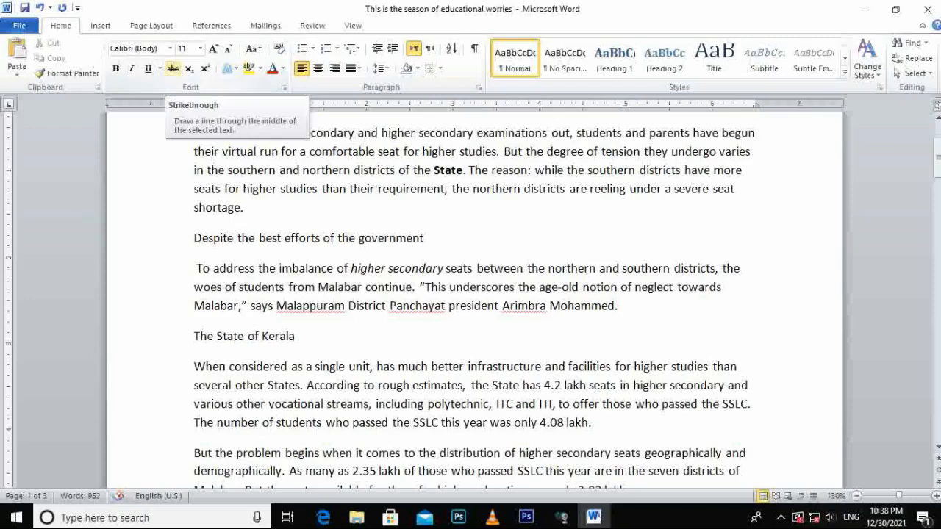
scroll(471, 302, "down", 3)
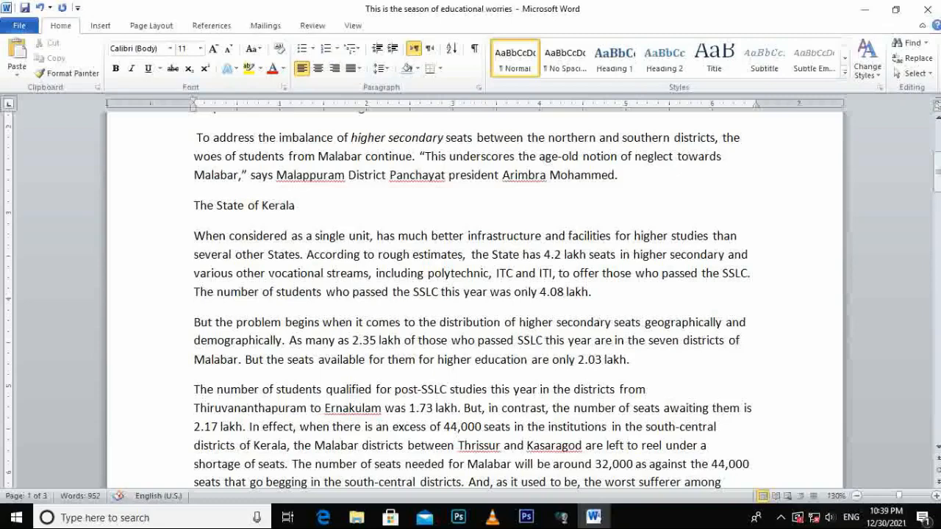
left_click_drag(471, 254, 616, 255)
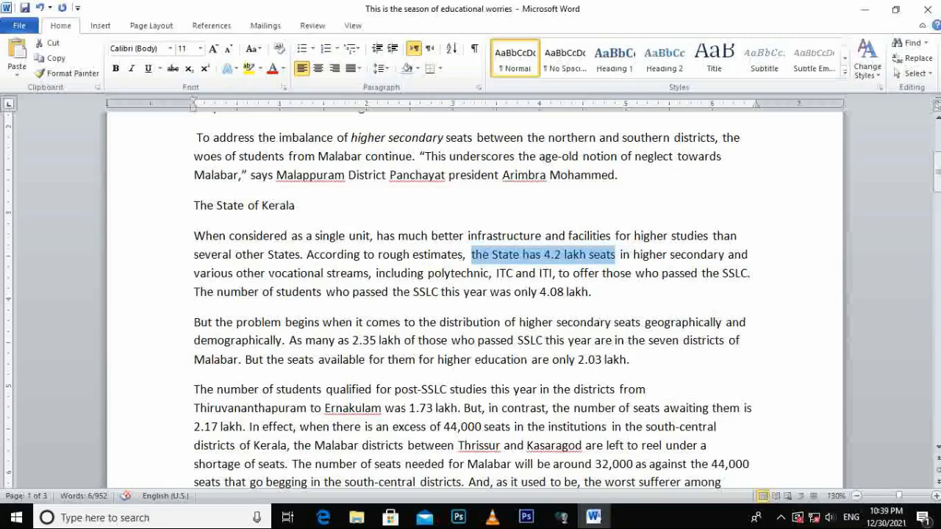
left_click(173, 69)
left_click(530, 341)
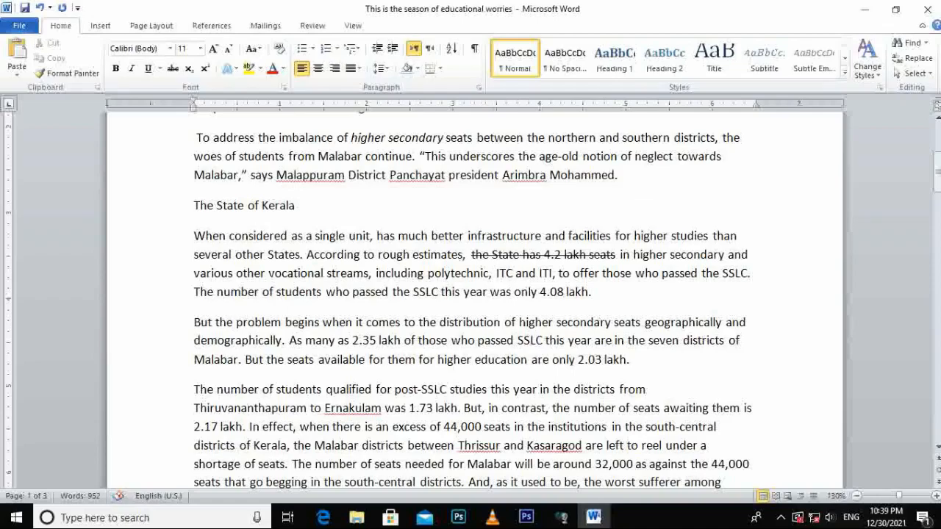
left_click(537, 254)
left_click(493, 273)
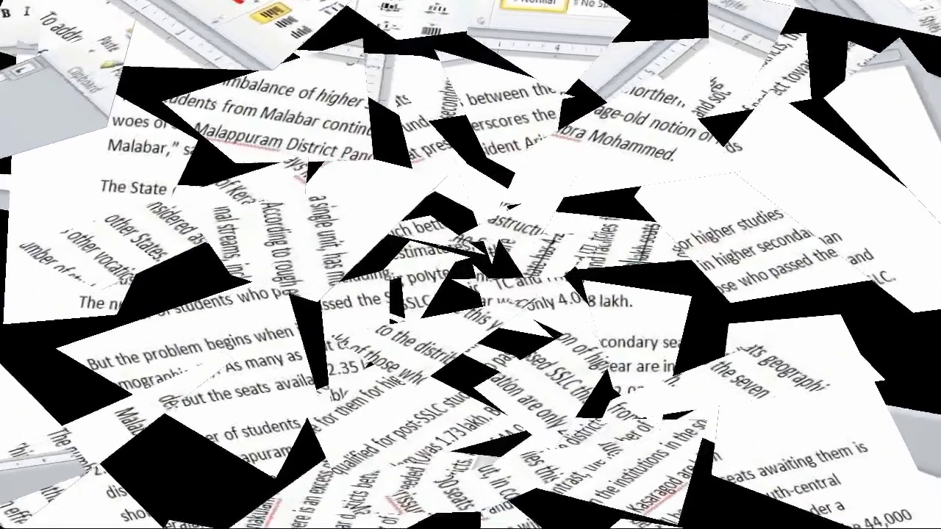